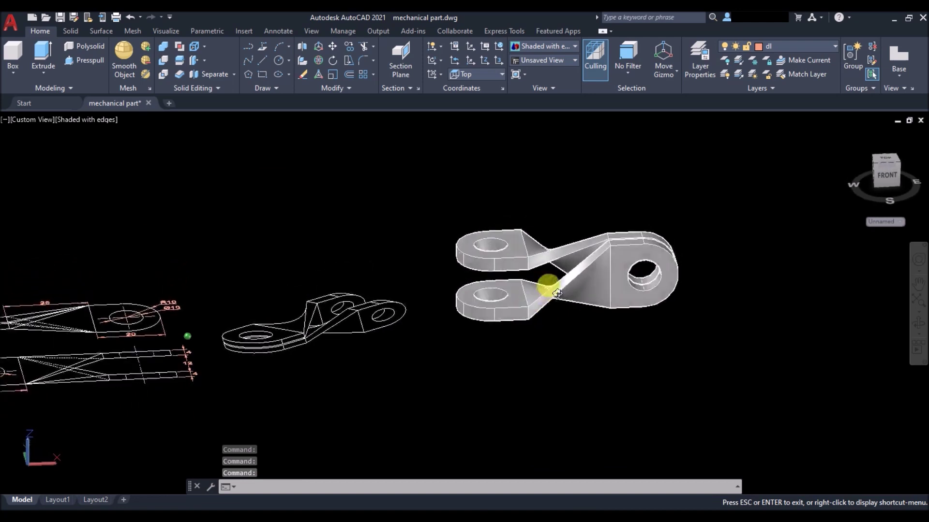
Step: Switch the orbited 3D view to the Top view and bring the drawings into frame
middle_click_drag(556, 307, 553, 331, "shift")
scroll(553, 330, "up", 2)
left_click(23, 120)
left_click(36, 147)
middle_click_drag(110, 177, 167, 175)
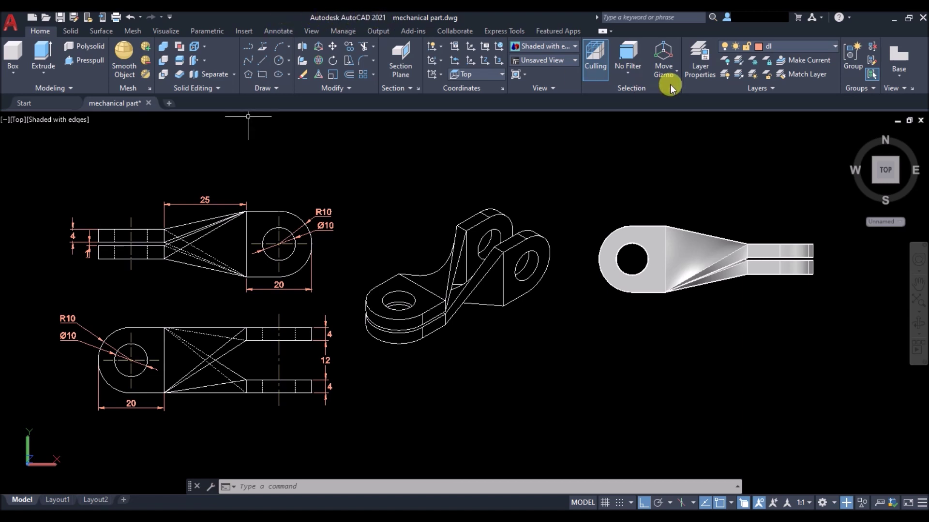
Step: Delete the shaded 3D solid beside the isometric drawing
left_click(824, 187)
left_click(581, 328)
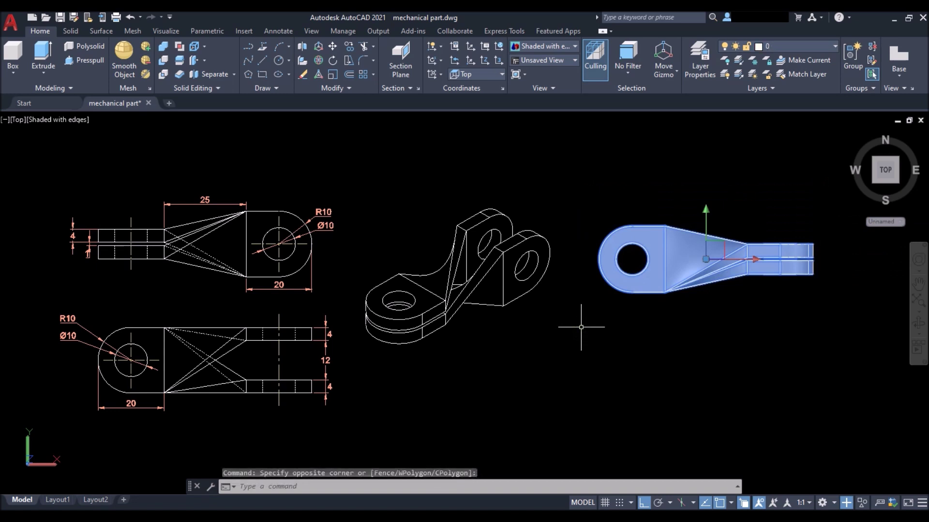
key("Delete")
scroll(317, 314, "down", 5)
scroll(317, 314, "up", 3)
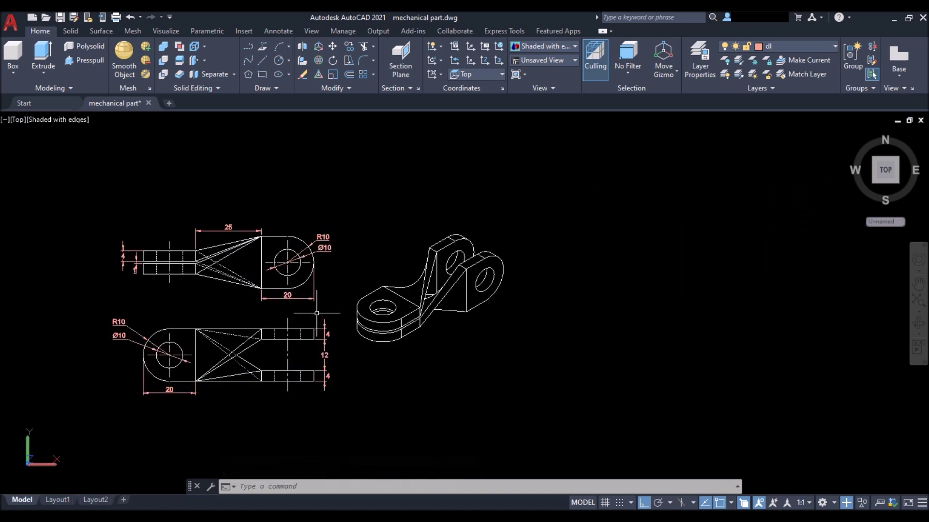
Step: Split the model space into two vertical viewports and narrow the first one to widen the modelling viewport
left_click(317, 313)
type("v")
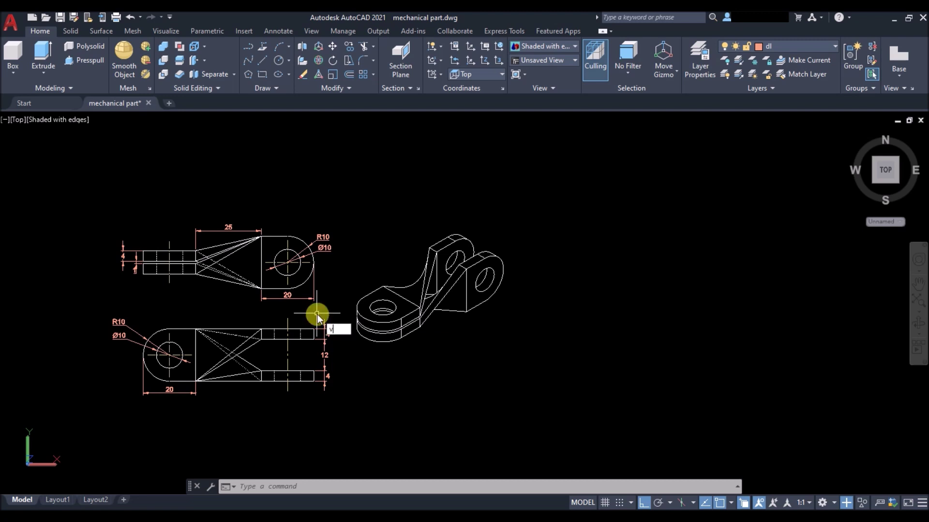
type("por")
key("Return")
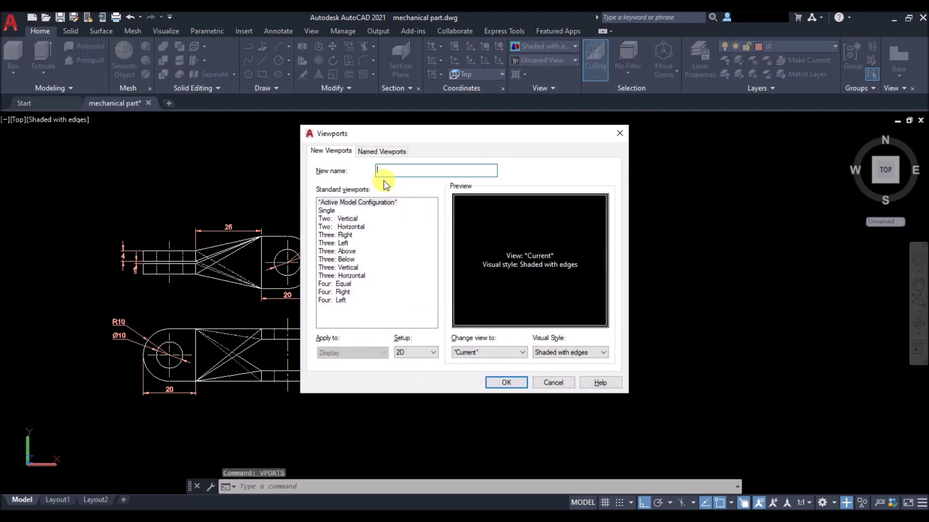
left_click(340, 218)
left_click(505, 382)
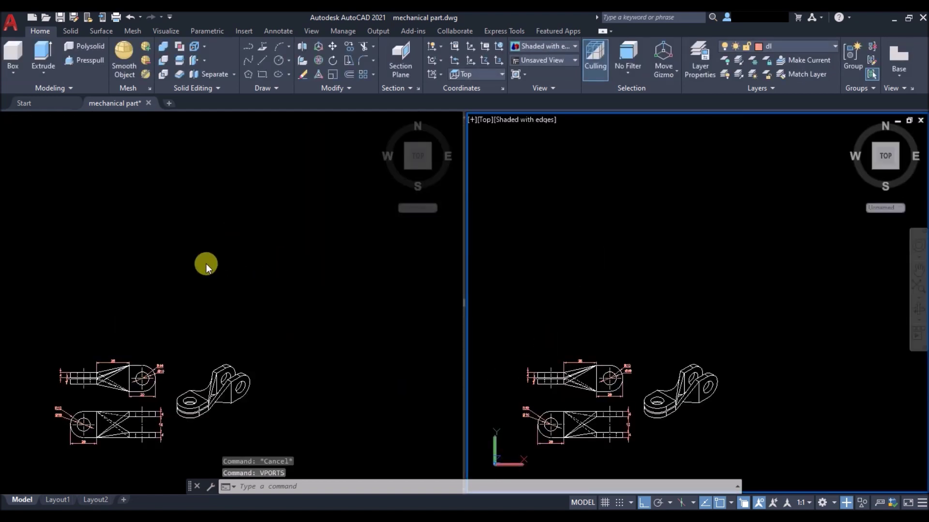
left_click_drag(463, 300, 371, 313)
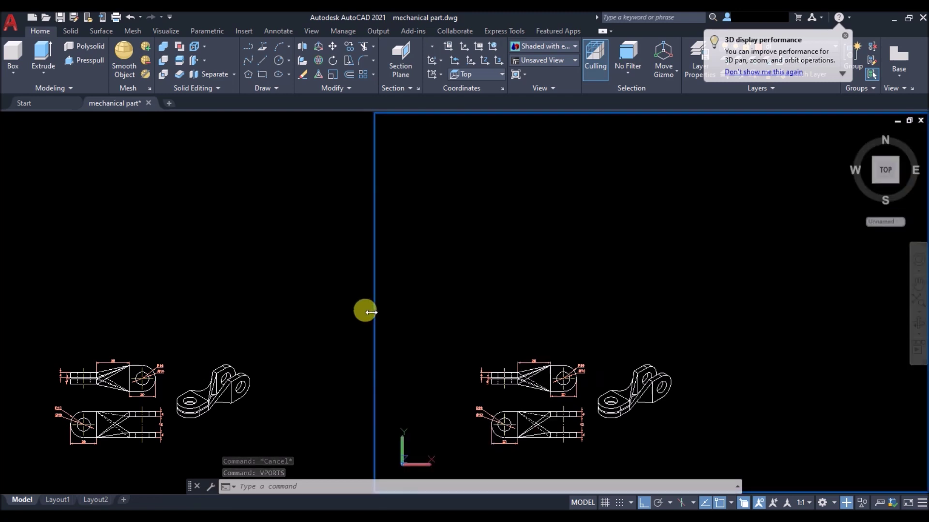
Step: Zoom to extents in the narrow viewport and frame the two dimensioned views as modelling reference
left_click(240, 304)
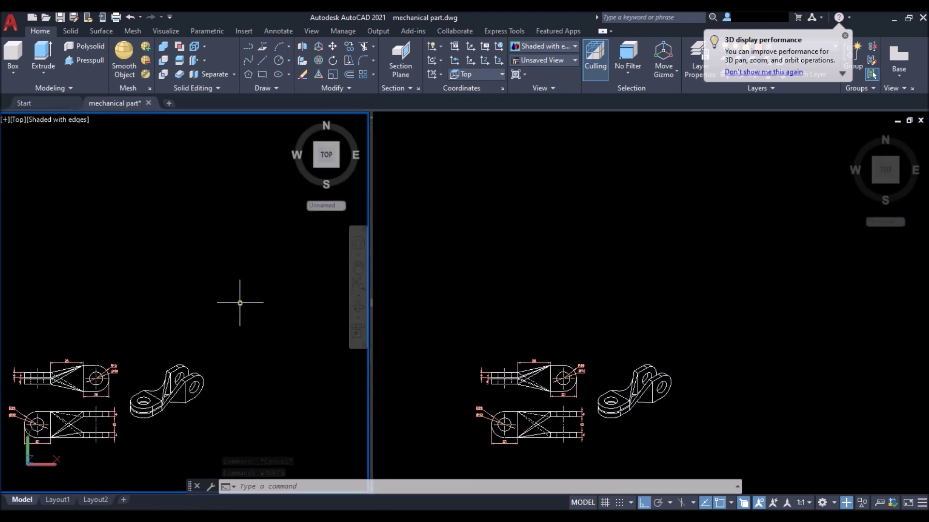
middle_click(245, 274)
middle_click(245, 274)
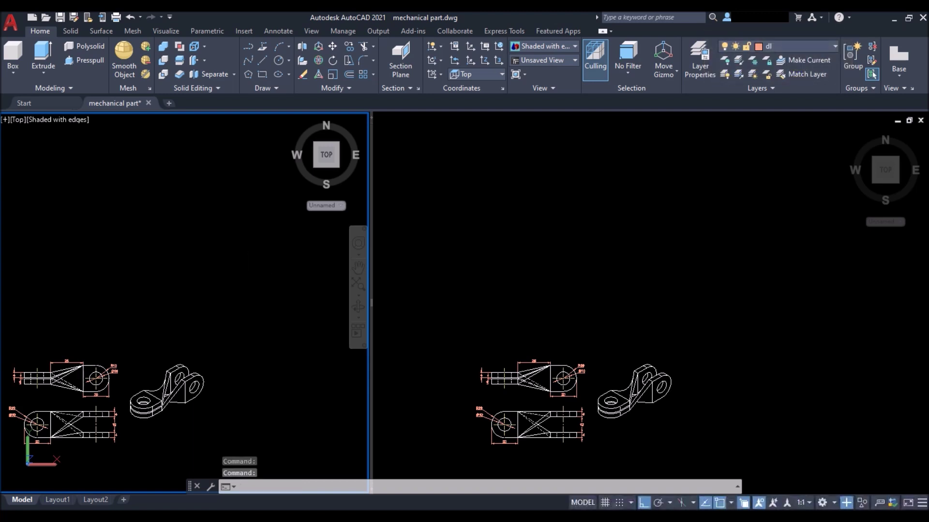
middle_click_drag(13, 250, 61, 248)
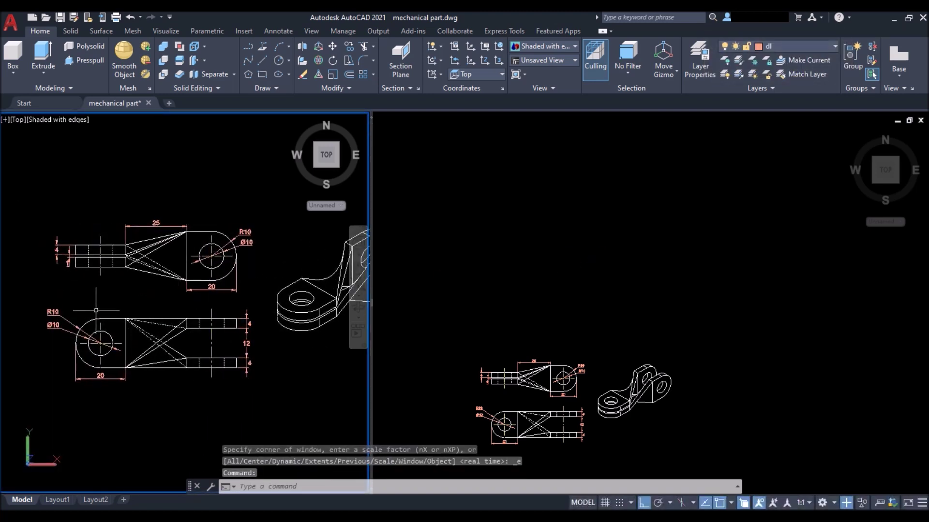
scroll(96, 312, "down", 2)
scroll(257, 288, "up", 3)
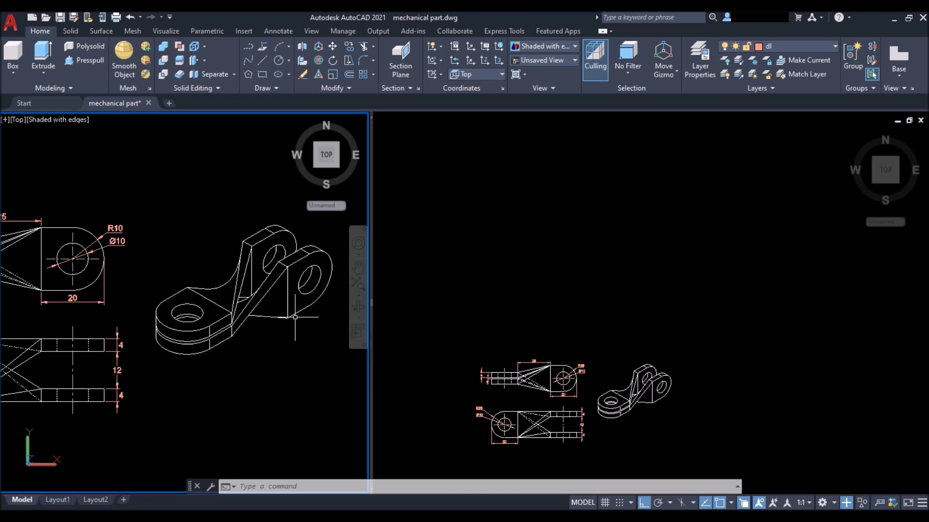
scroll(301, 317, "down", 4)
scroll(31, 311, "up", 3)
Step: Activate the wider viewport and make layer 0 current
left_click(648, 266)
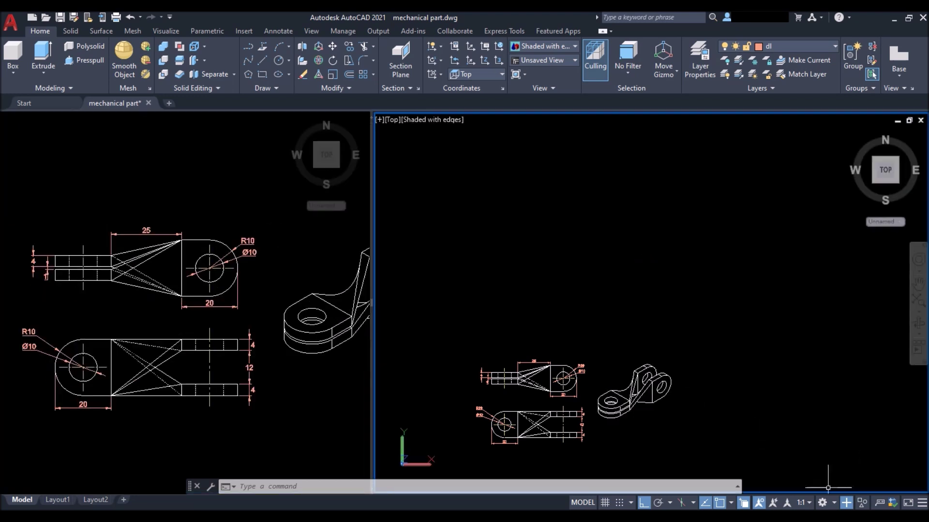
left_click(822, 503)
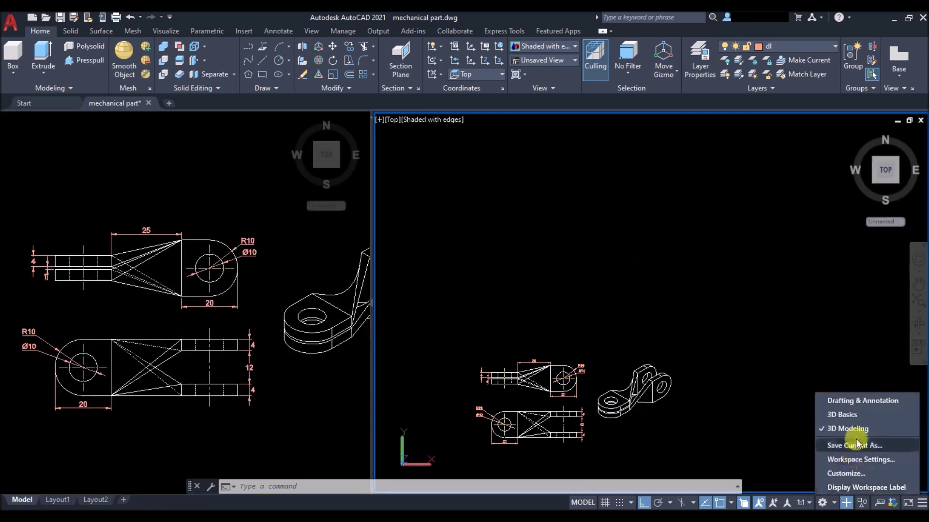
left_click(658, 100)
left_click(797, 49)
left_click(774, 60)
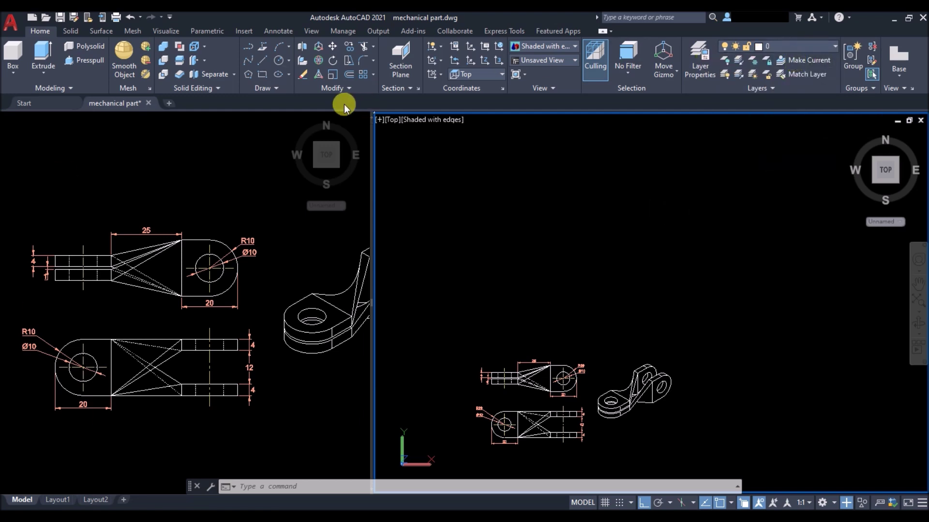
Step: Set both the UCS and the view of the wider viewport to Left, with the 2D Wireframe visual style
left_click(489, 76)
left_click(485, 128)
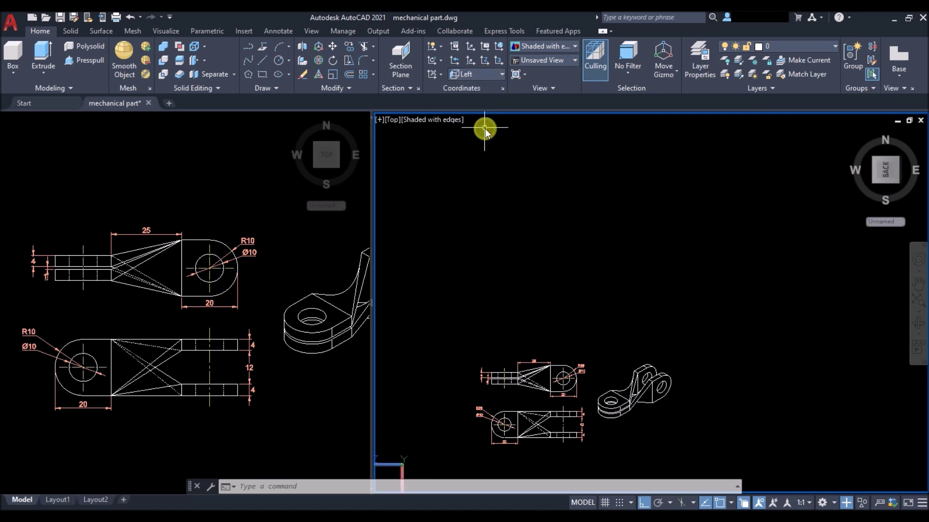
left_click(387, 119)
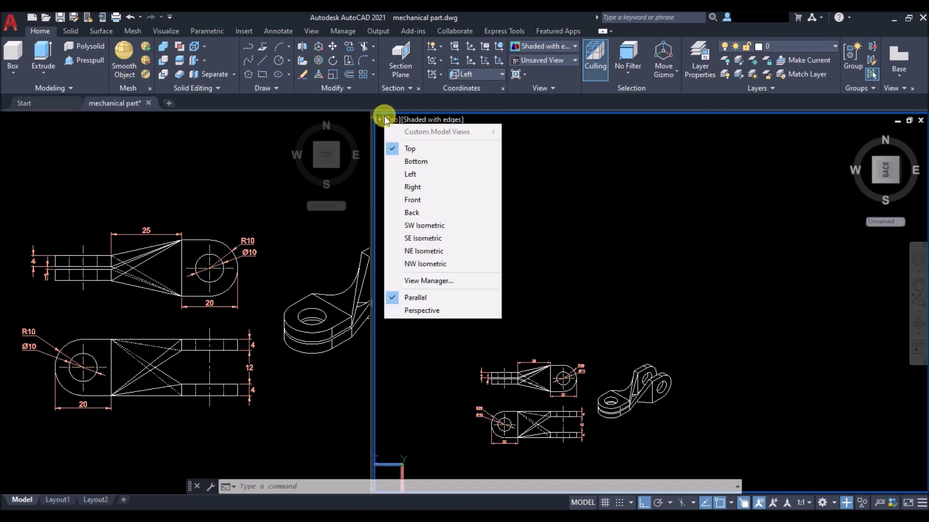
left_click(410, 174)
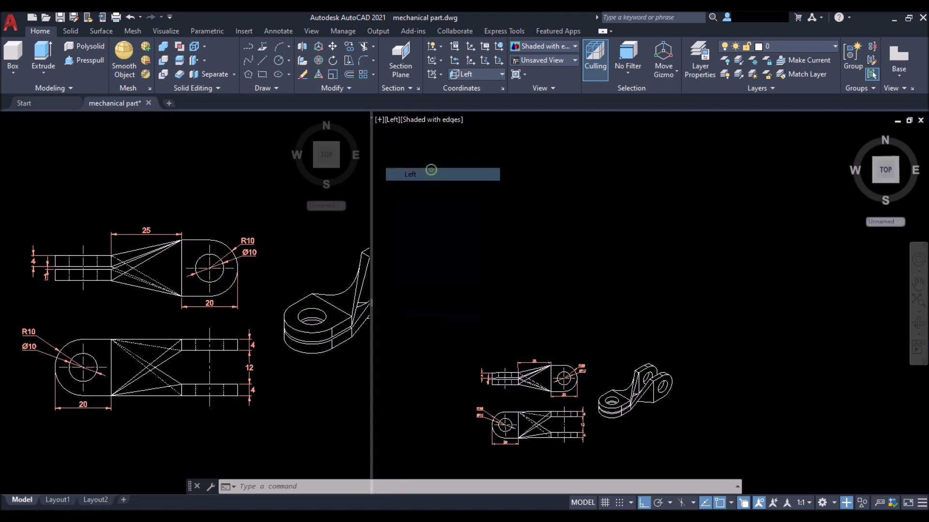
left_click(435, 120)
left_click(458, 149)
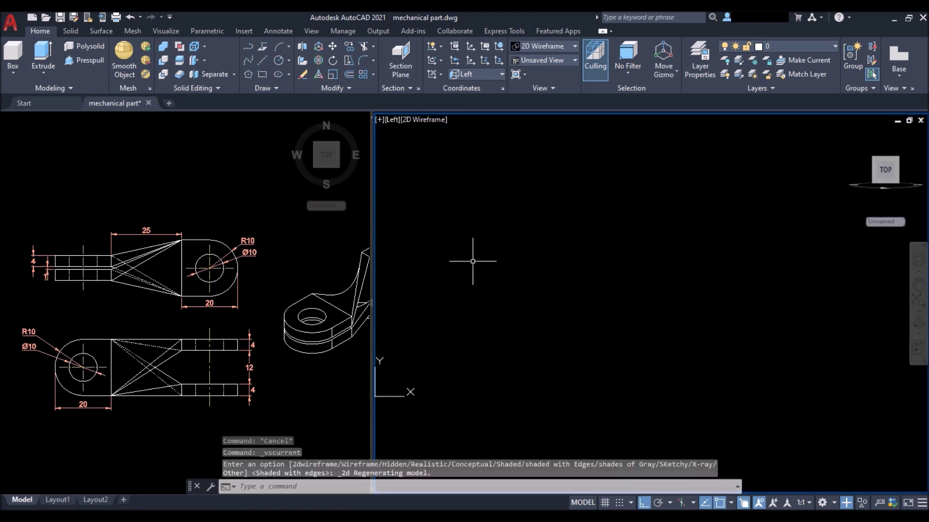
Step: Draw a rectangle with length 4 and width 20 in the wider viewport and turn Ortho on
type("re")
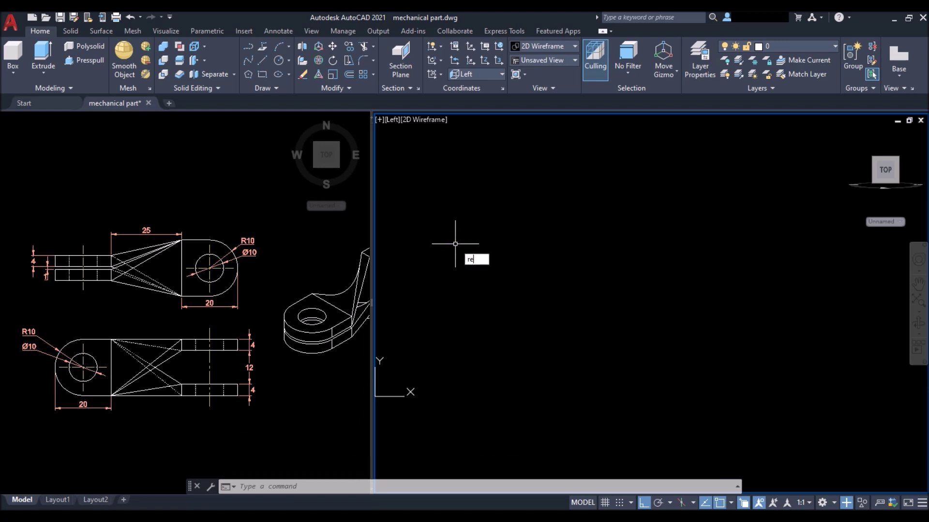
type("c")
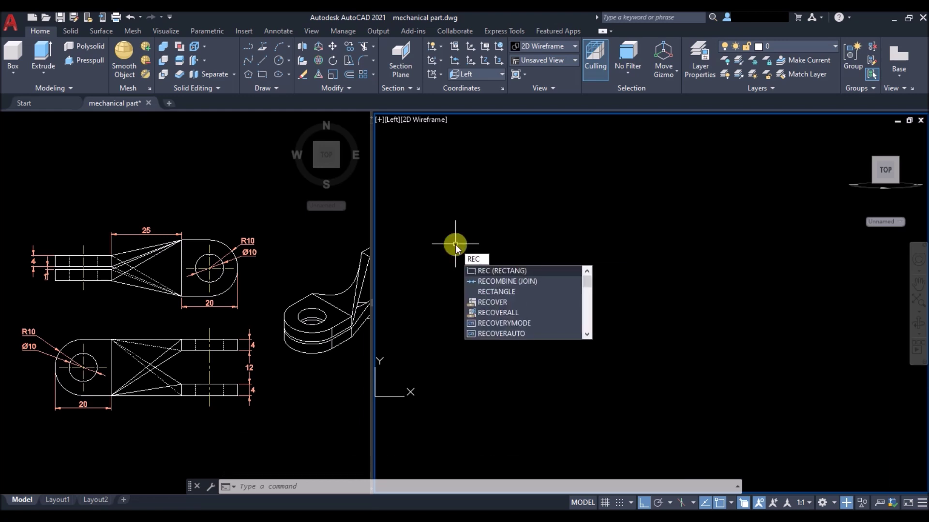
key("Return")
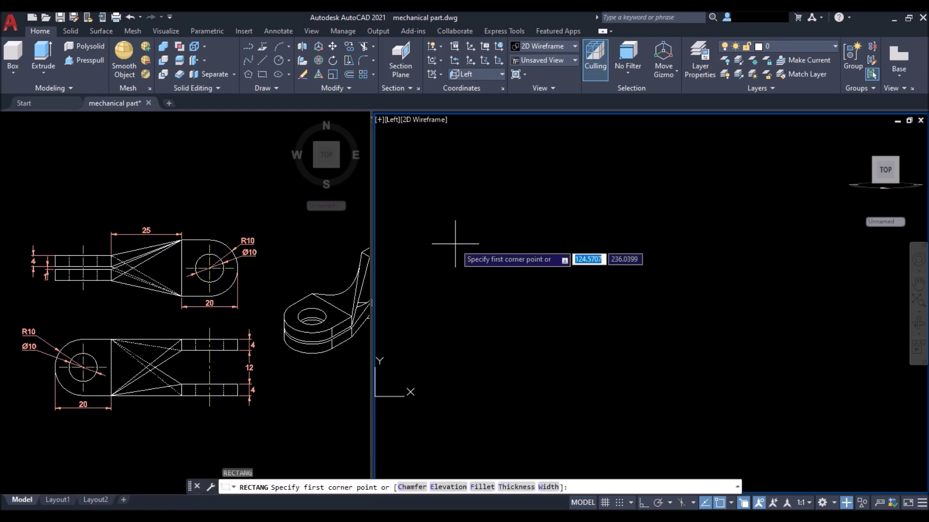
left_click(515, 223)
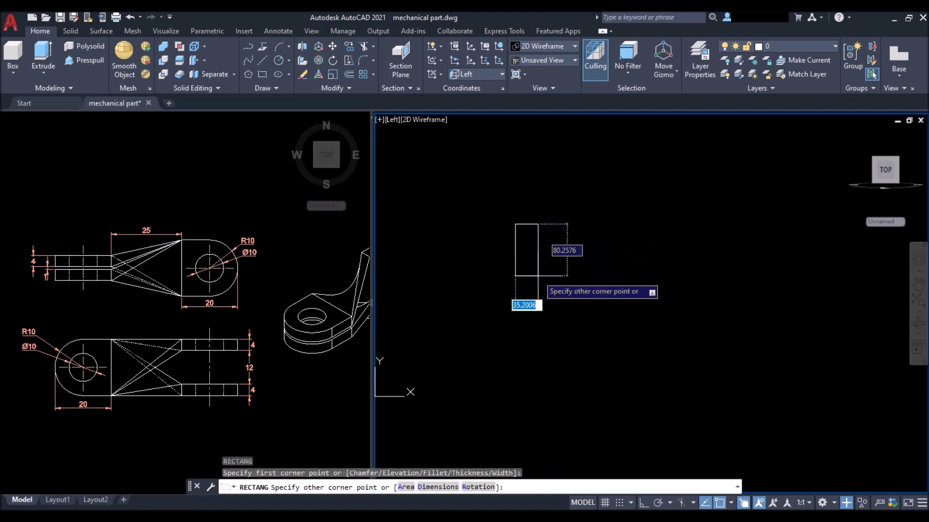
type("d")
key("Return")
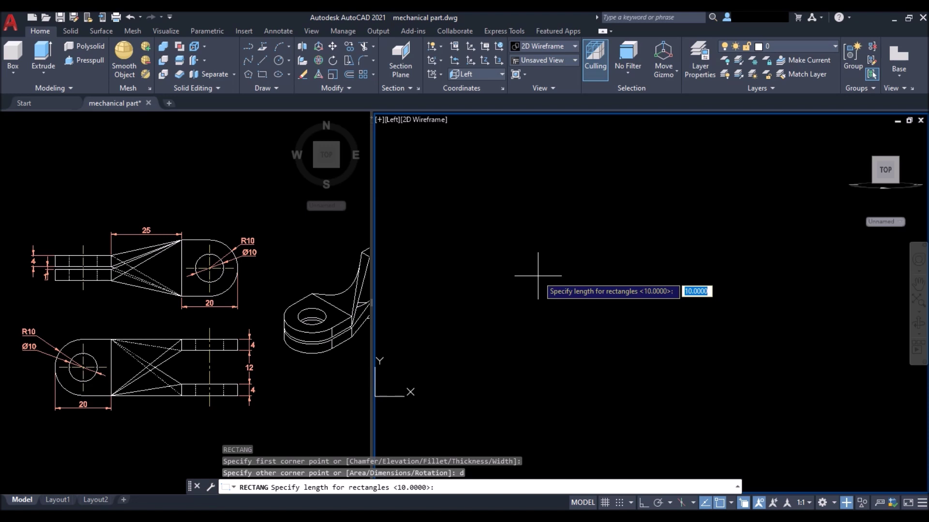
type("4")
key("Return")
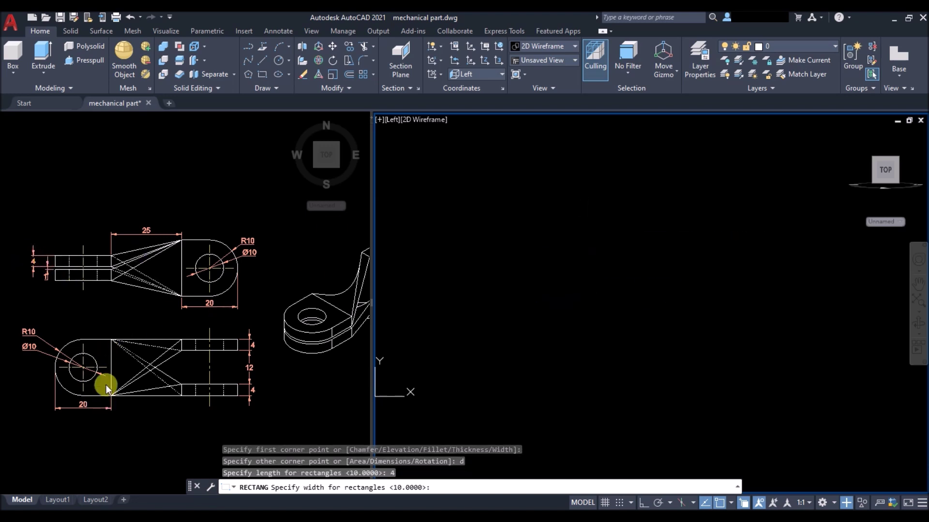
type("20")
key("Return")
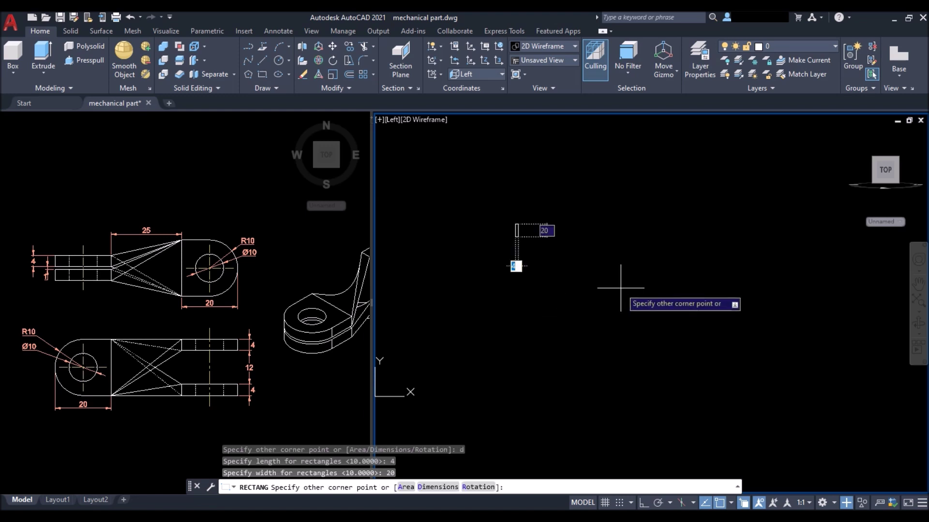
key("F8")
scroll(521, 223, "up", 4)
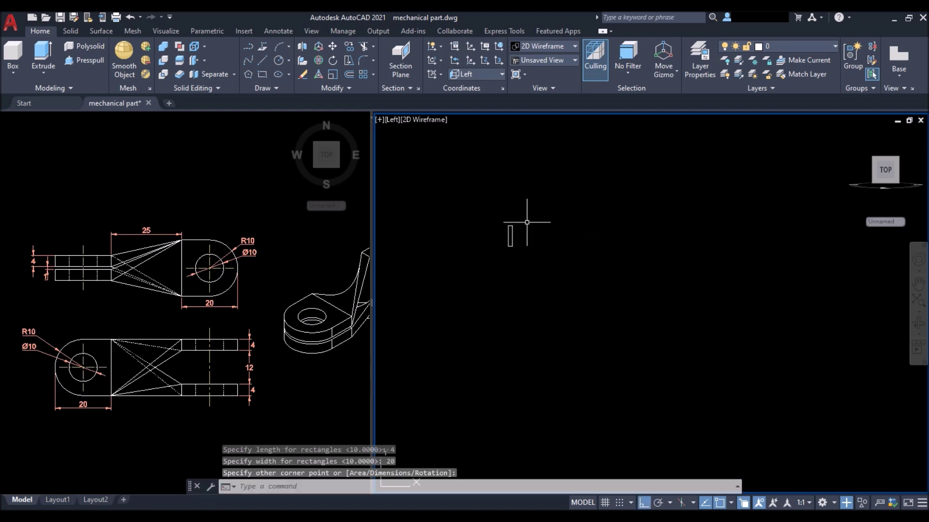
scroll(472, 232, "up", 2)
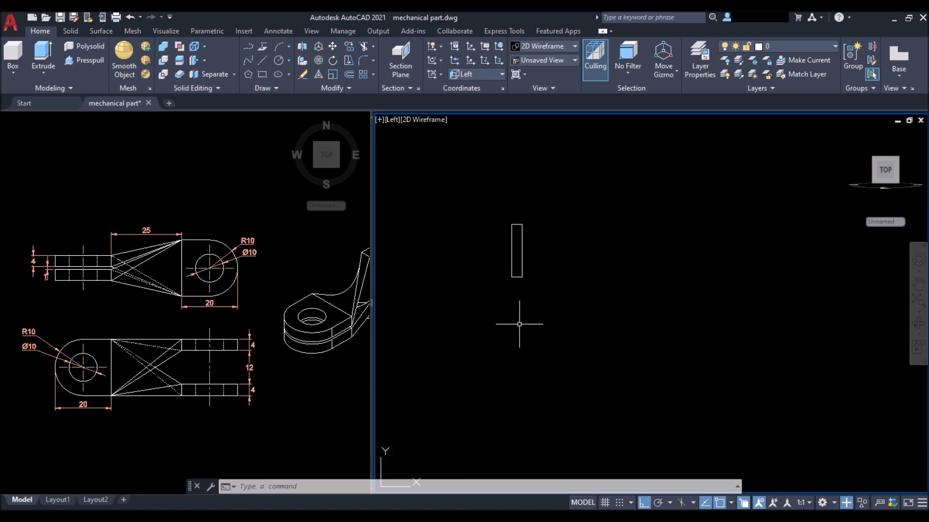
Step: Copy the 4 by 20 rectangle horizontally in the positive X direction by 16
type("co")
key("Return")
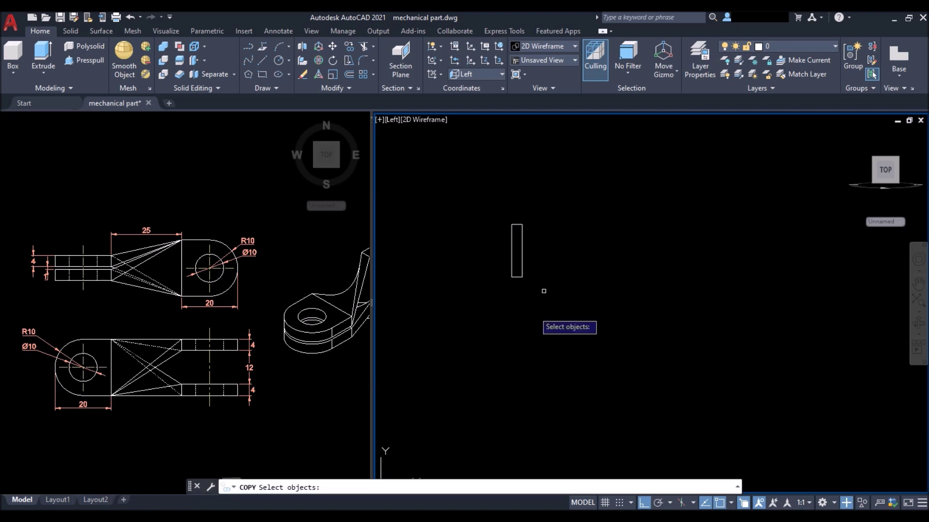
left_click(547, 254)
left_click(492, 301)
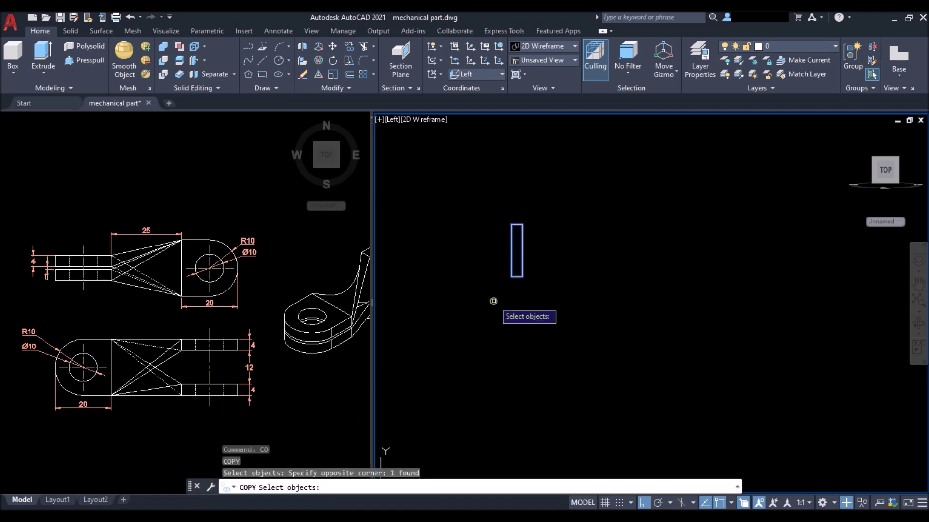
key("Return")
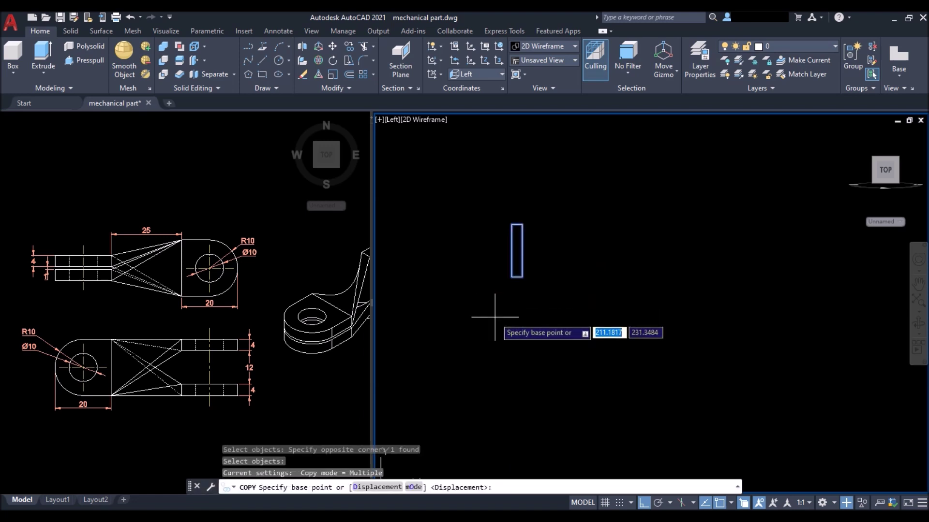
left_click(511, 315)
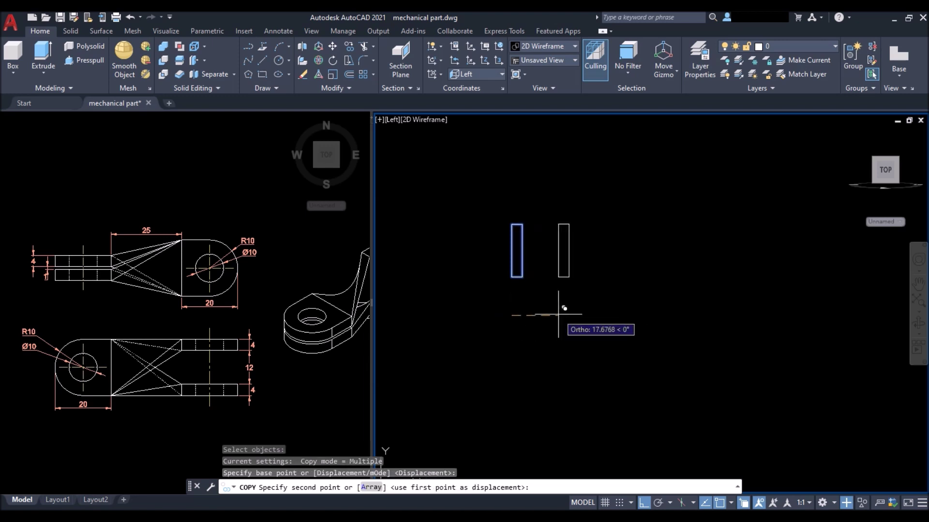
type("16")
key("Return")
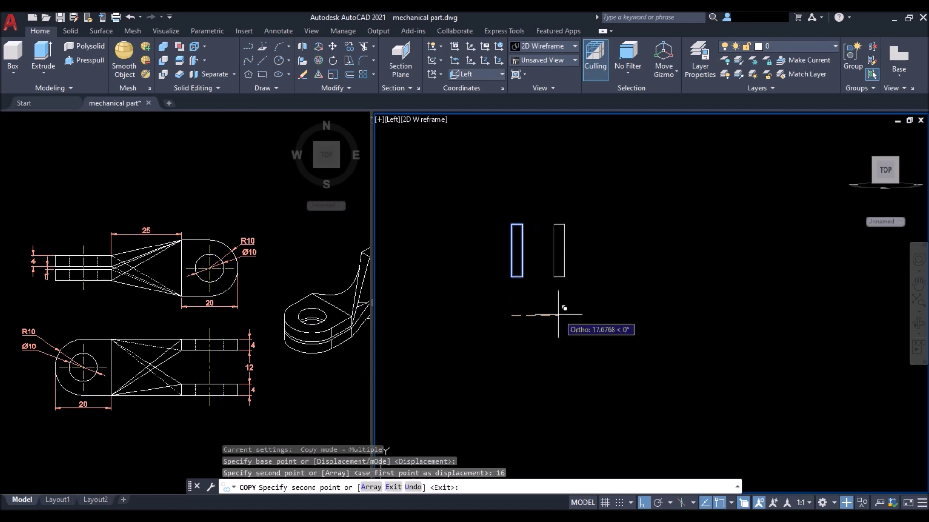
key("Return")
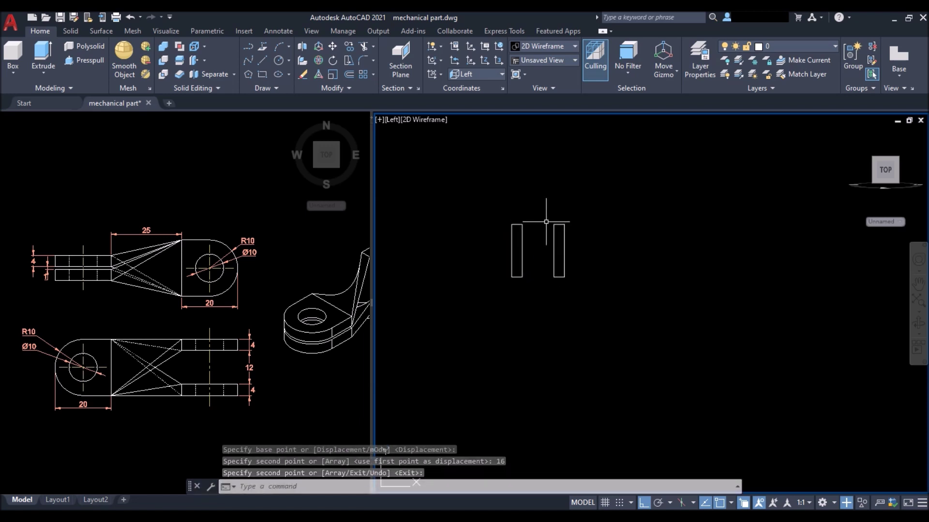
Step: Examine the plate thickness and gap dimensions of the stacked plates in the upper reference view
left_click(48, 248)
scroll(24, 266, "up", 4)
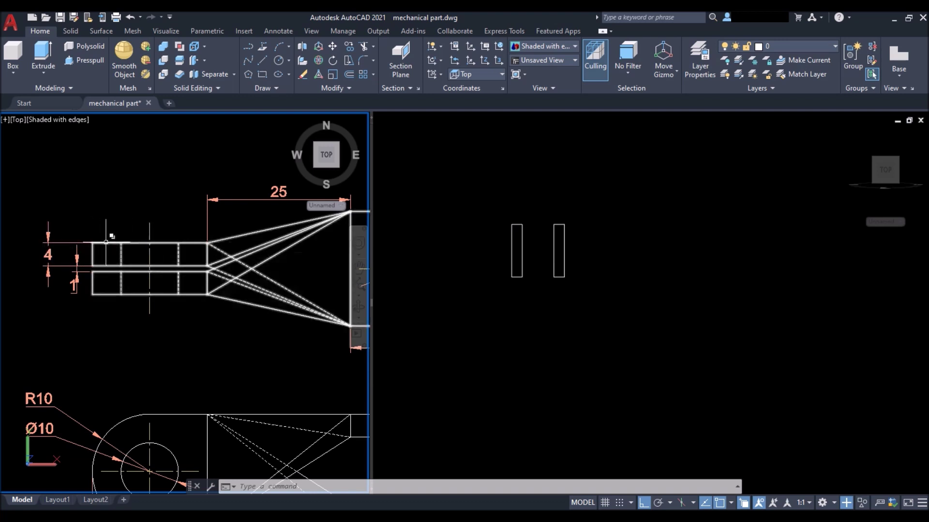
scroll(98, 242, "down", 2)
scroll(97, 250, "down", 2)
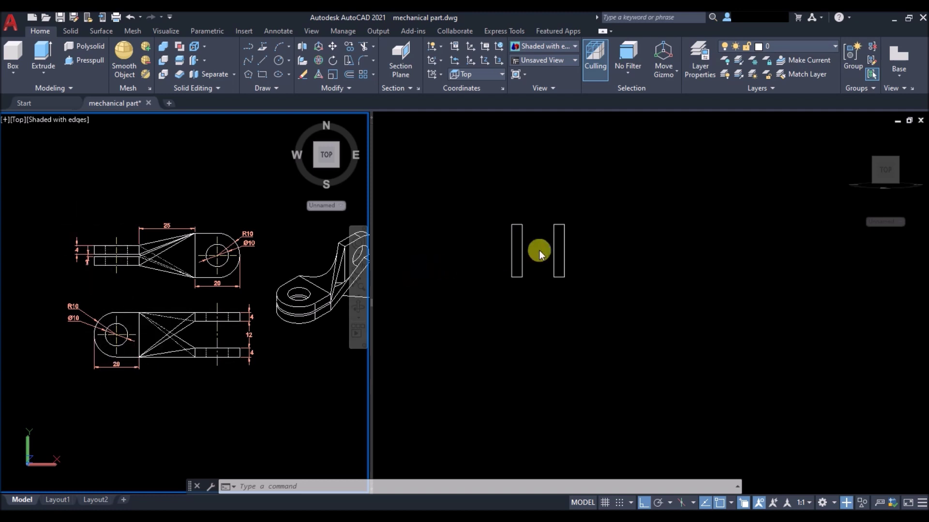
Step: Draw a rectangle with length 20 and width 4 across both vertical rectangles, starting 0.5 above the midpoint of the left rectangle's outer edge
scroll(139, 280, "up", 2)
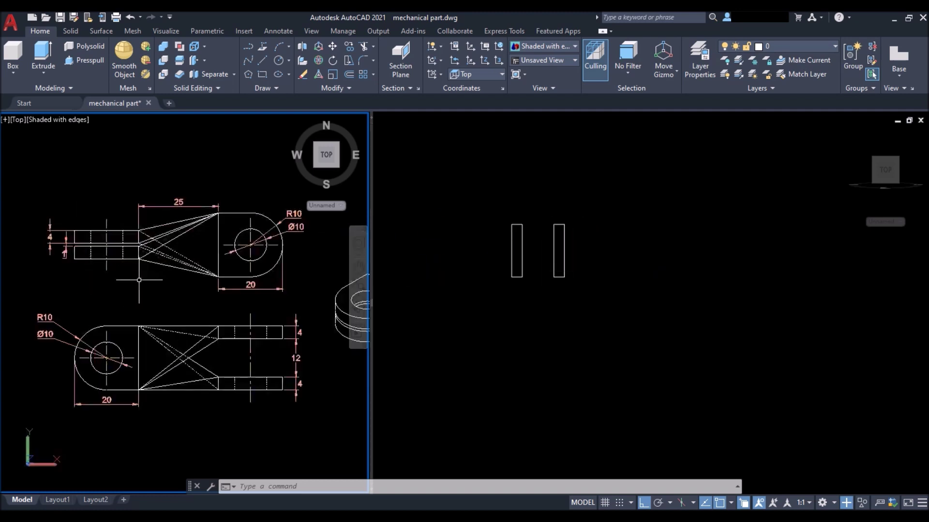
left_click(628, 182)
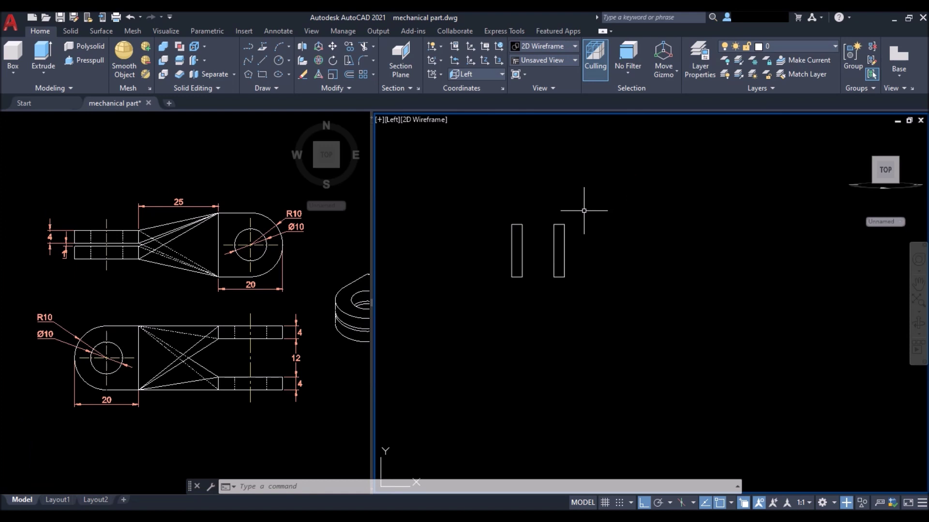
type("rec")
key("Return")
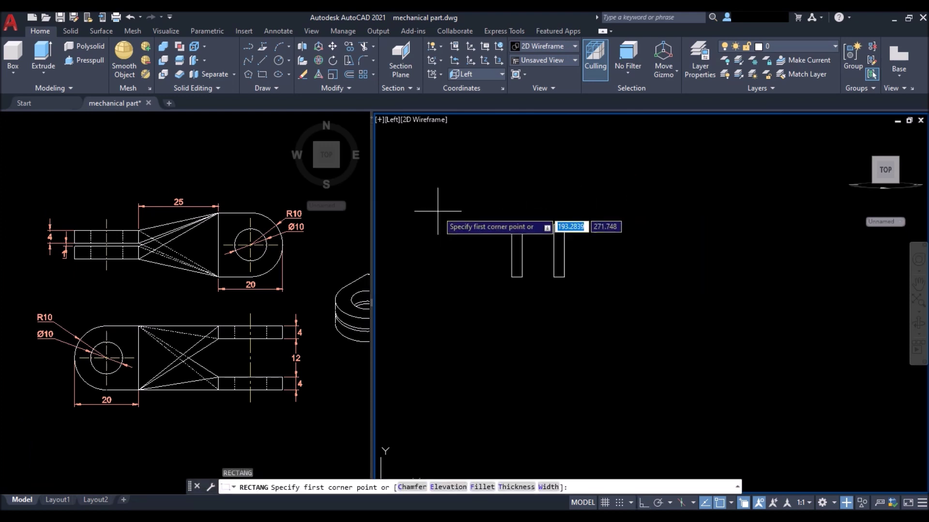
scroll(512, 239, "up", 5)
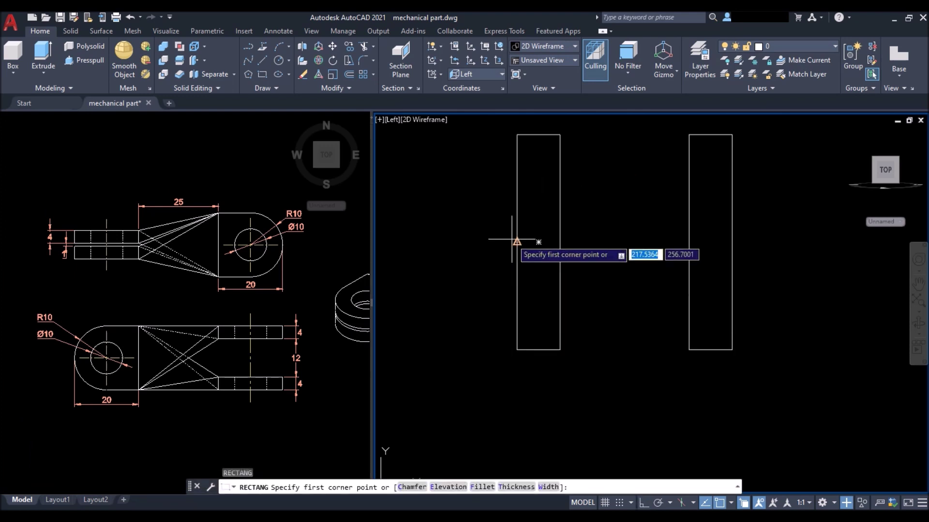
type(".5")
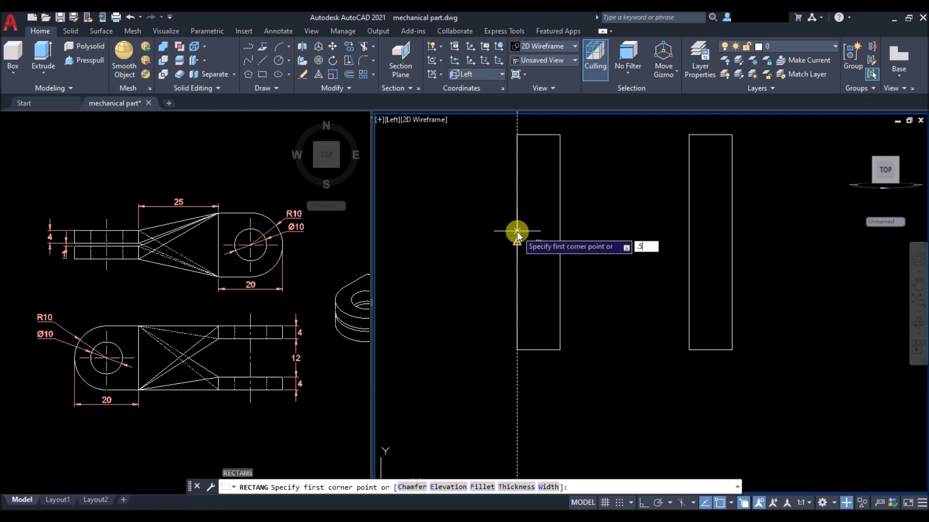
key("Return")
type("d")
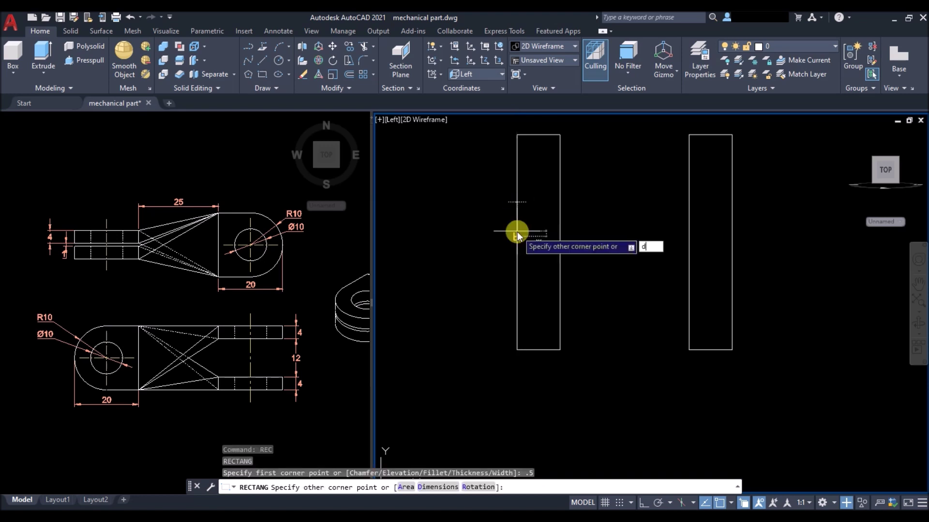
key("Return")
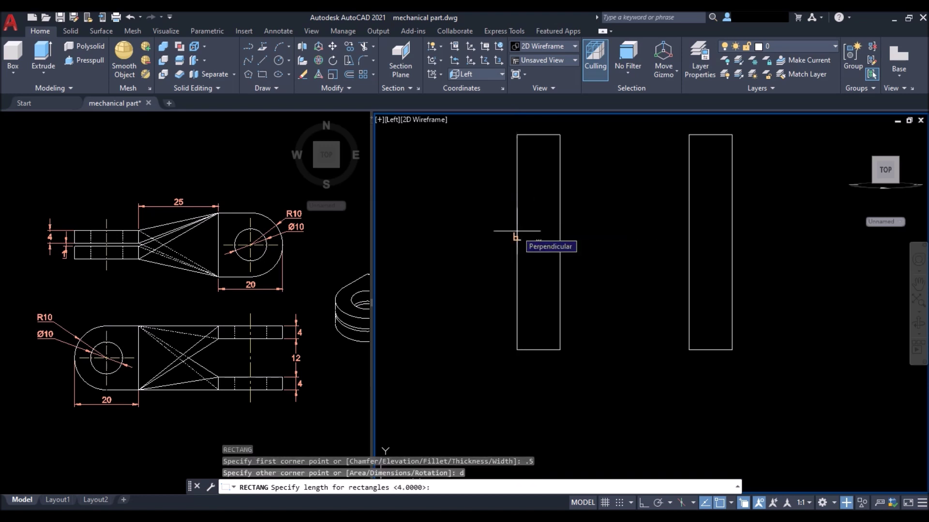
type("20")
key("Return")
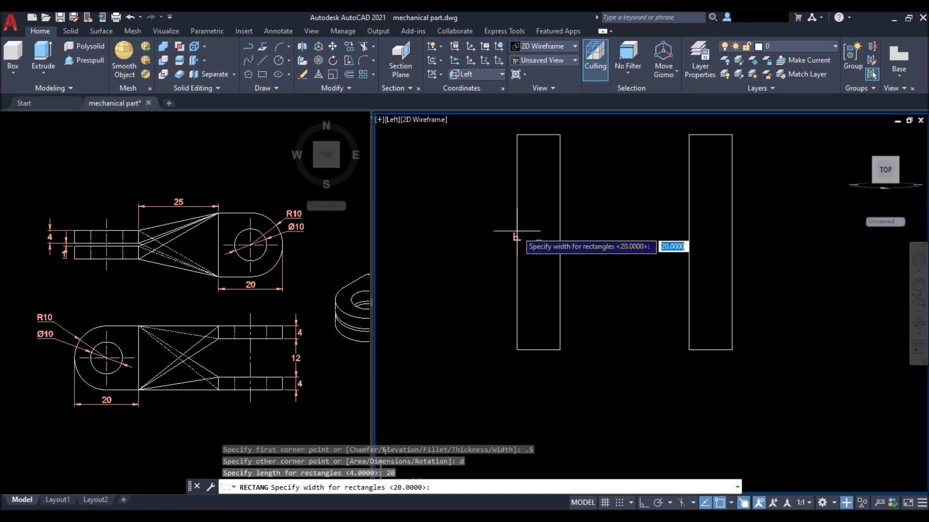
type("4")
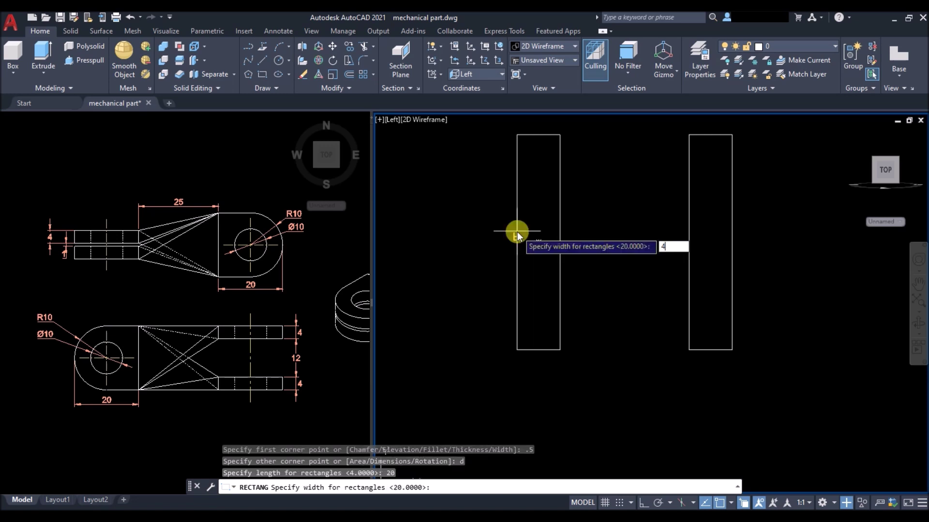
key("Return")
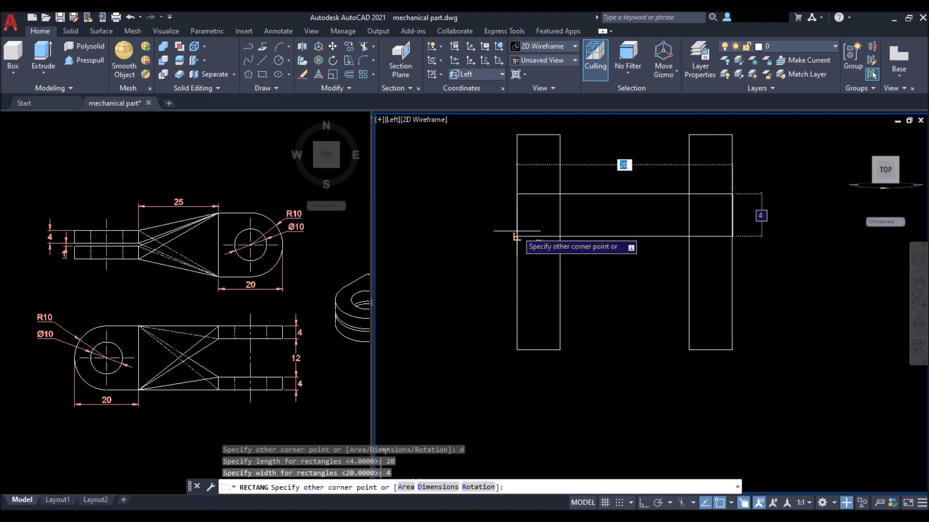
left_click(774, 163)
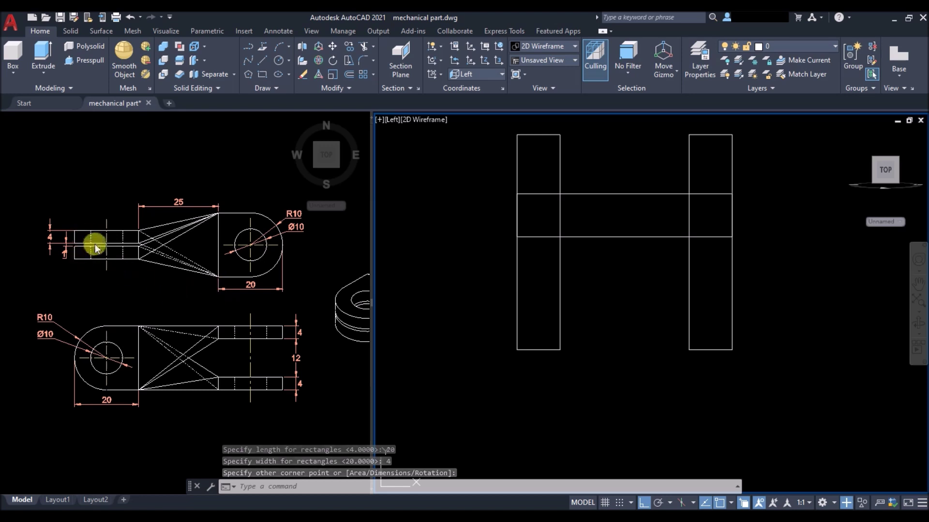
Step: Copy the 20 by 4 horizontal rectangle straight down by 5
left_click(652, 162)
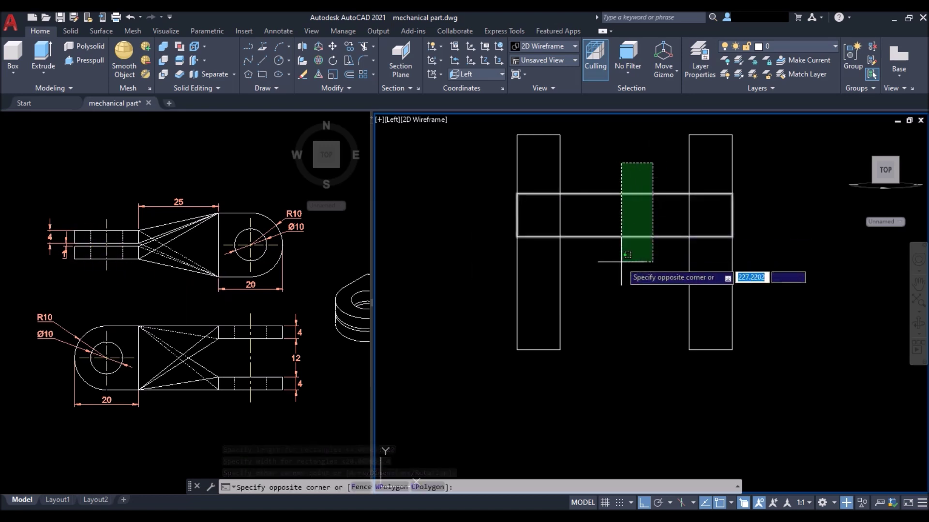
left_click(621, 262)
type("co")
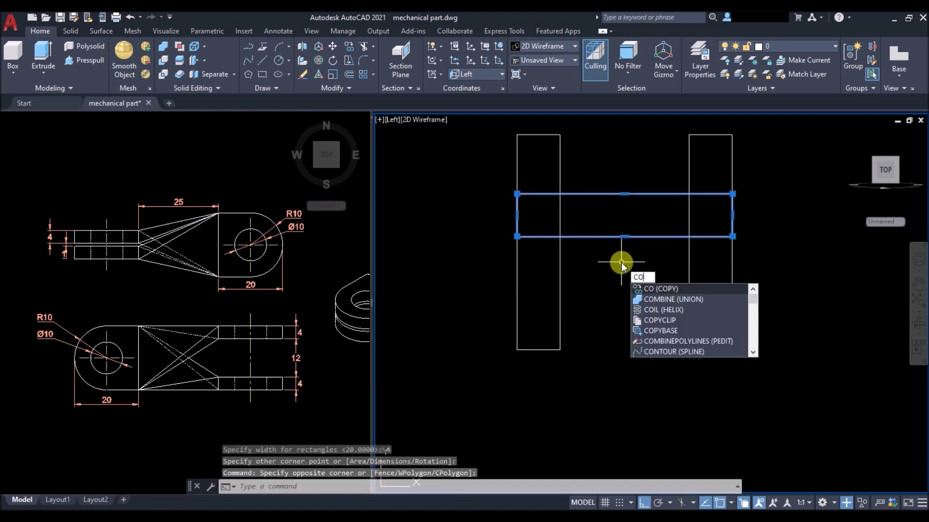
key("Return")
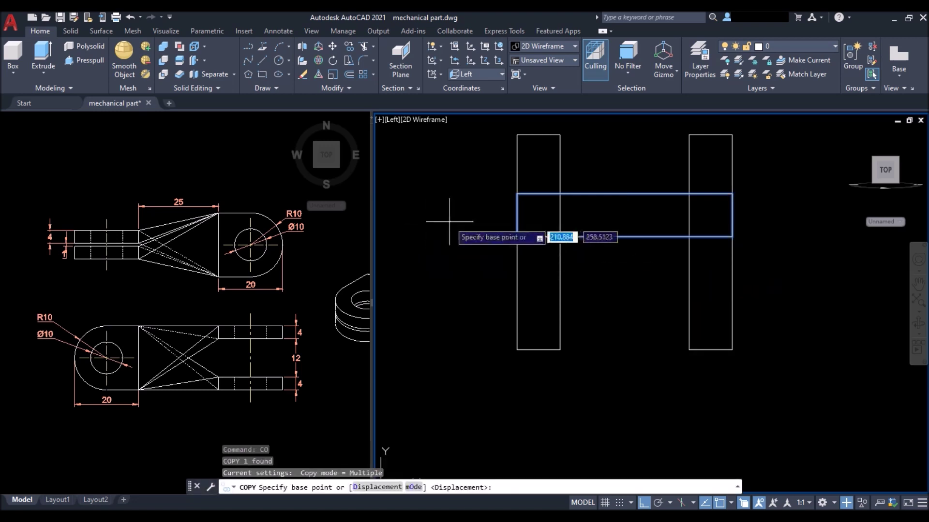
left_click(459, 202)
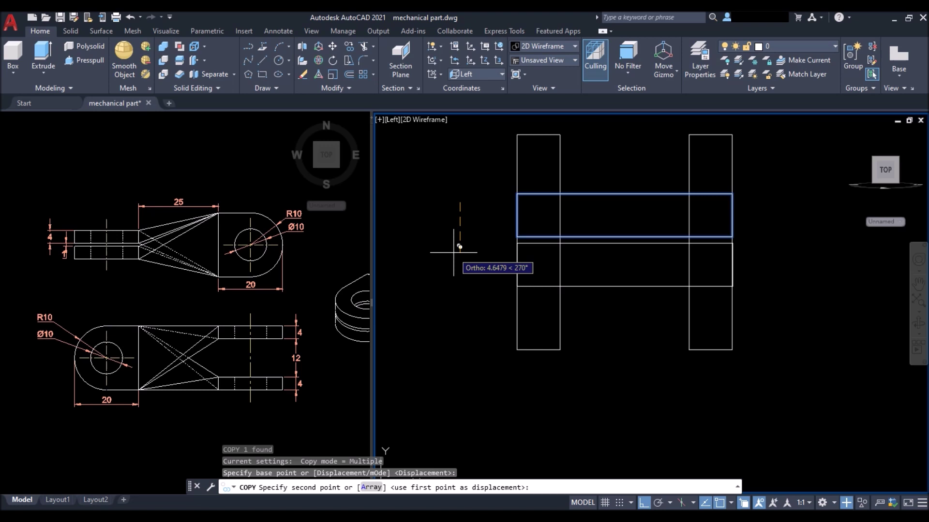
type("5")
key("Return")
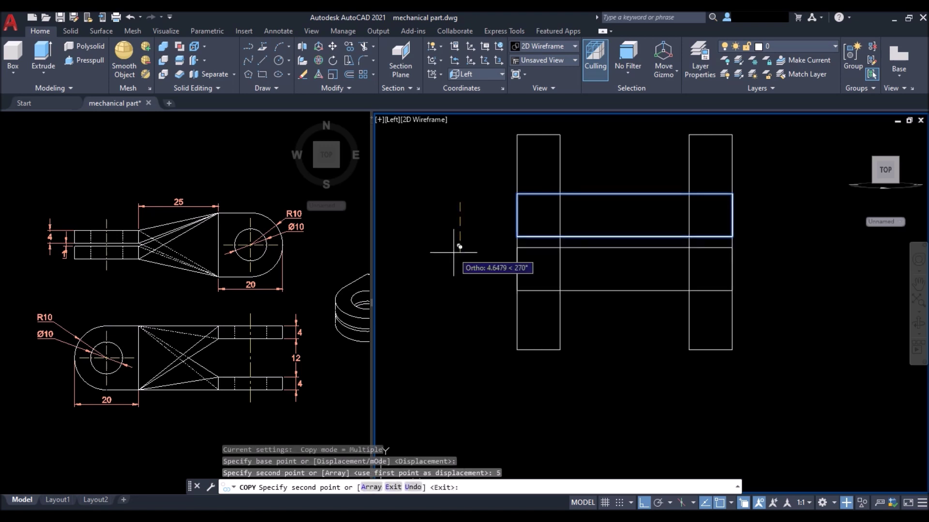
key("Return")
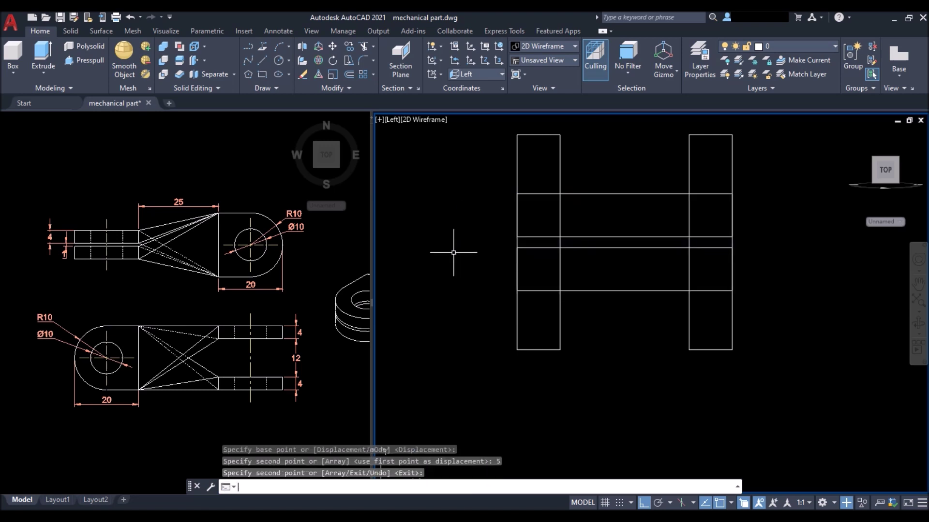
Step: Move the two horizontal rectangles 25 along the positive Z direction, away from the vertical rectangles
scroll(428, 276, "down", 4)
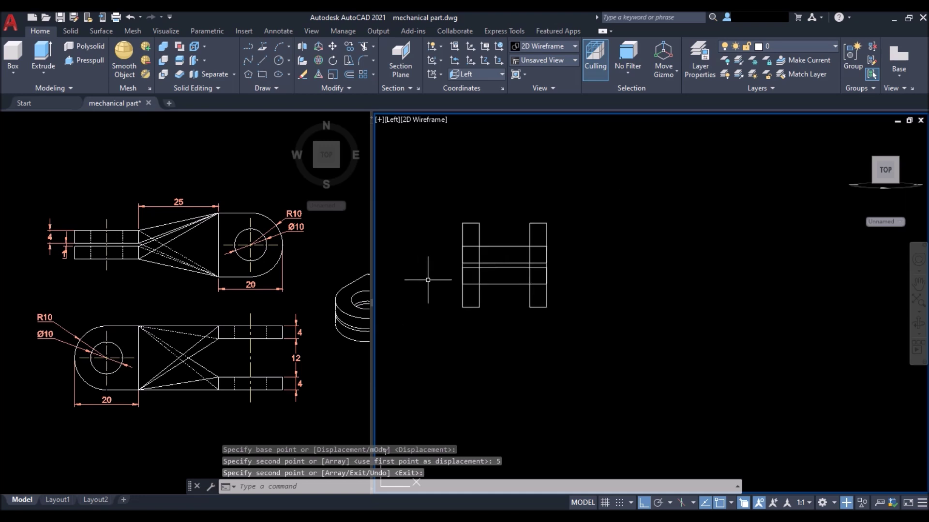
middle_click_drag(481, 185, 565, 226, "shift")
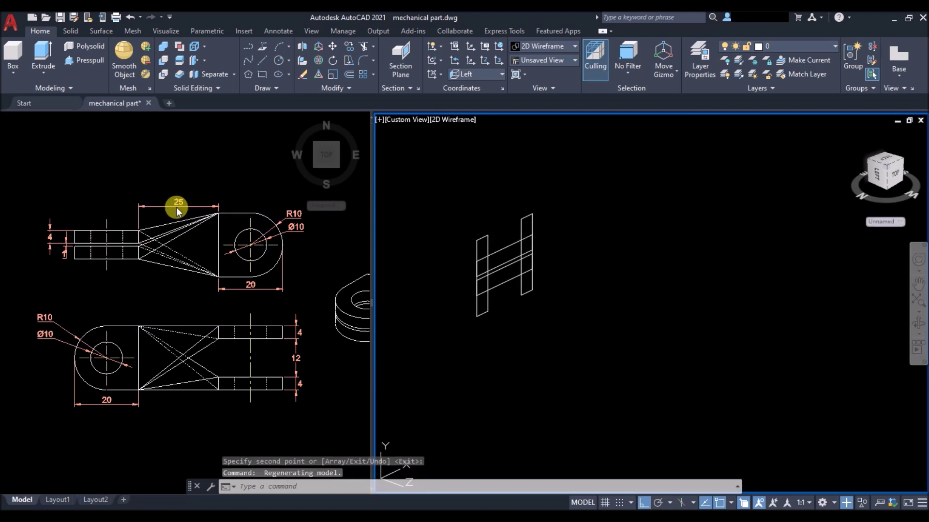
left_click(511, 239)
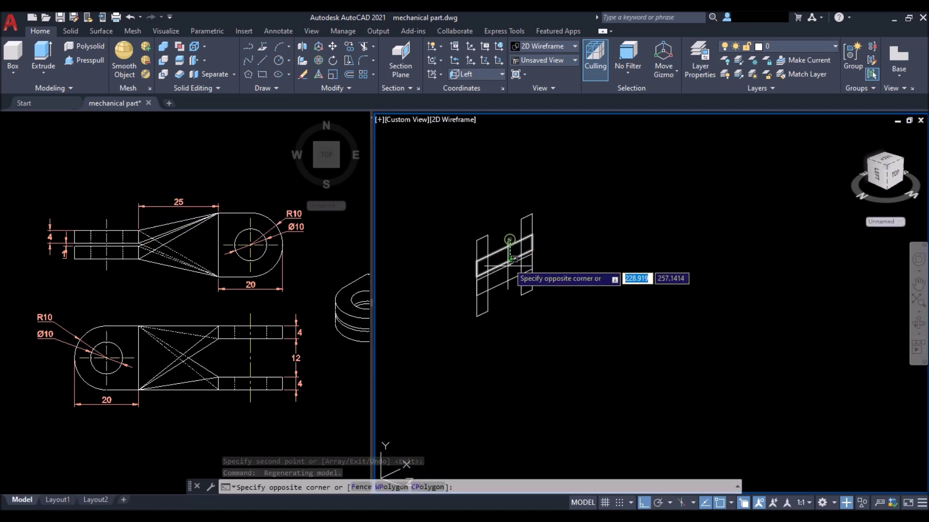
left_click(503, 292)
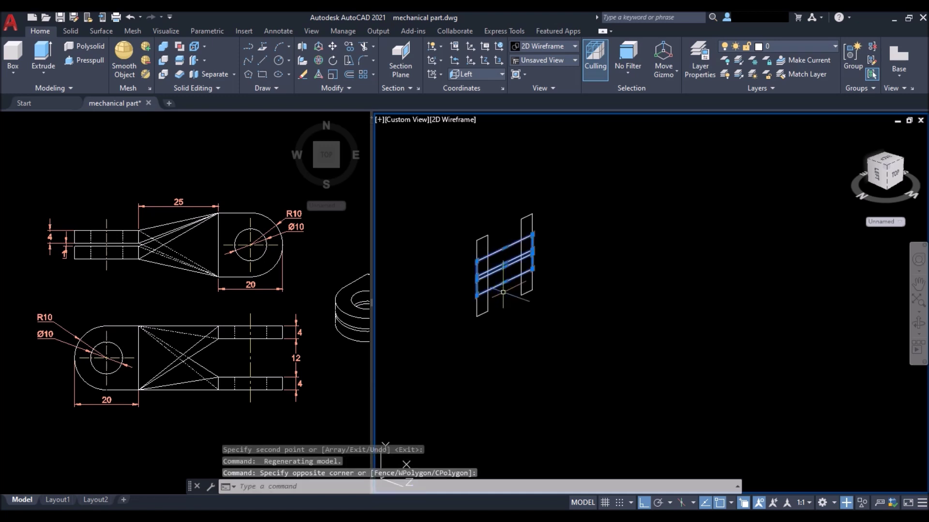
type("m")
key("Return")
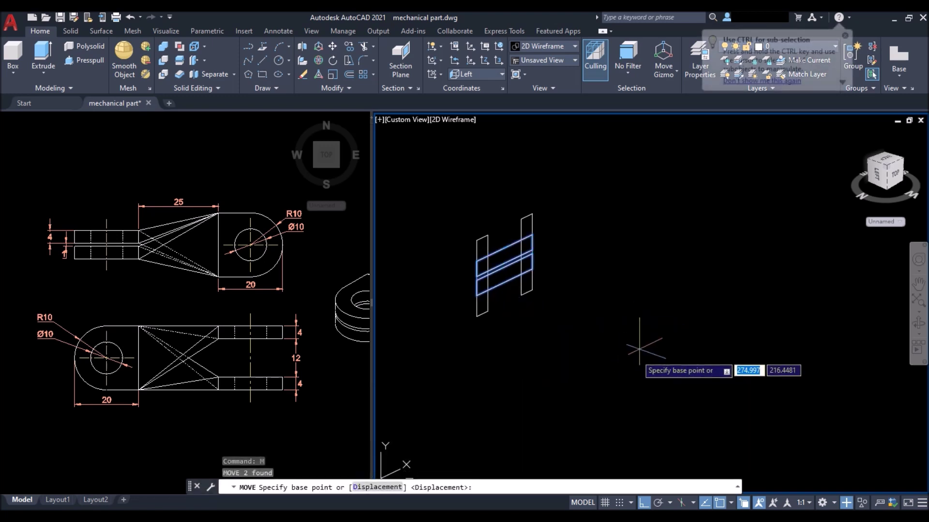
left_click(578, 264)
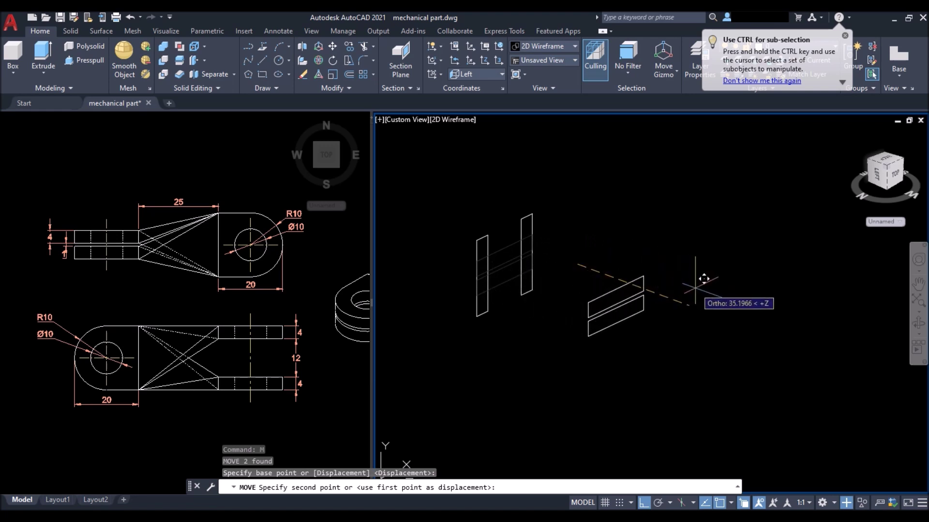
type("25")
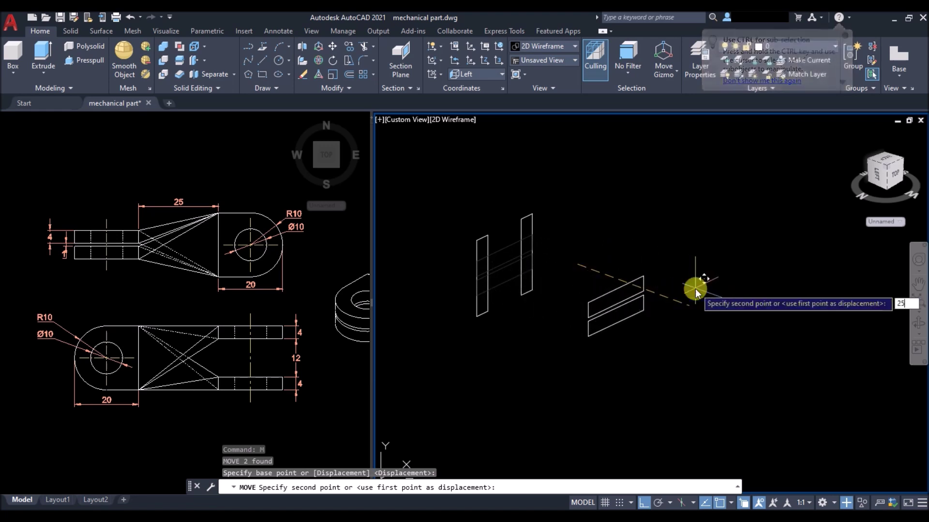
key("Return")
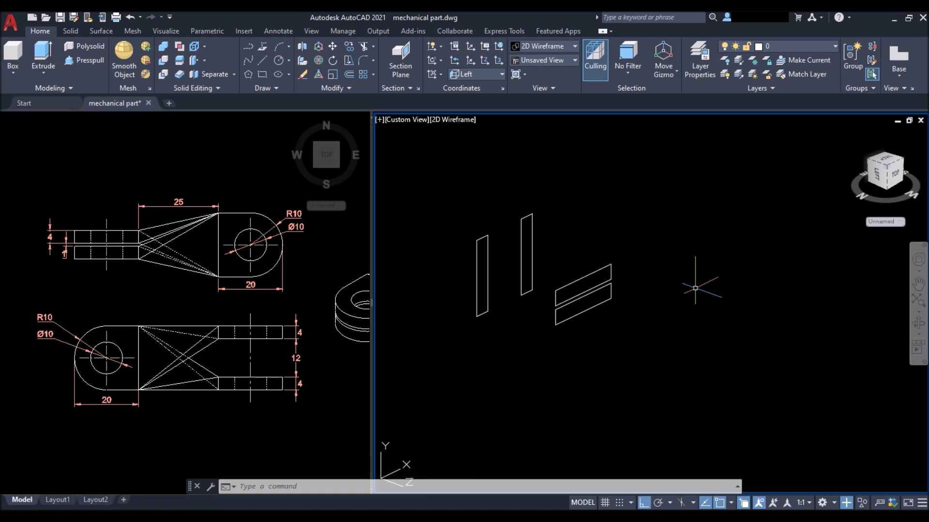
Step: Draw two lines joining the first vertical rectangle's top corners to the far end of the upper horizontal rectangle, outer to upper corner and inner to lower
type("l")
key("Return")
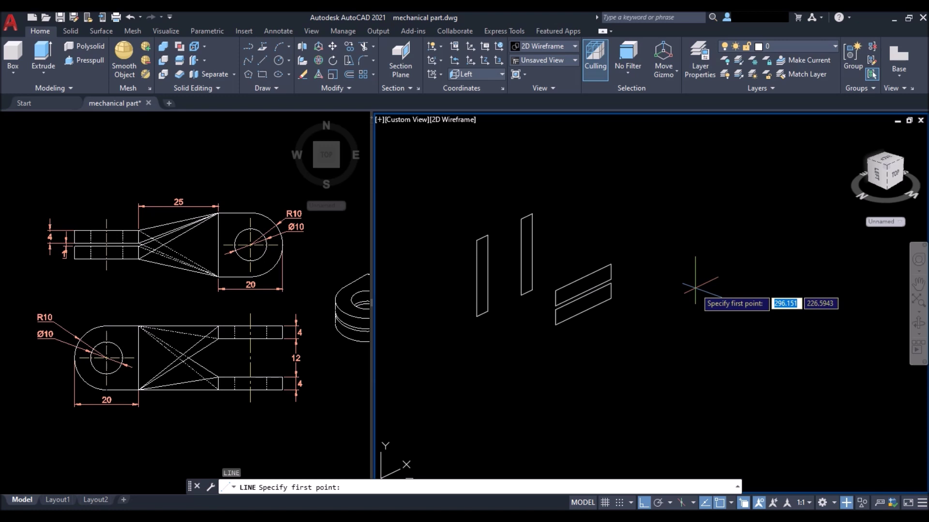
left_click(611, 264)
left_click(478, 240)
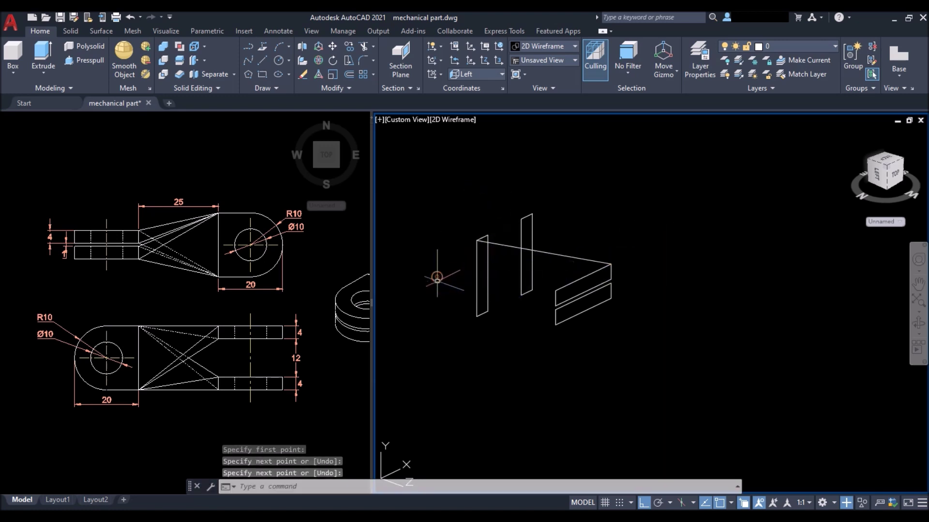
key("Return")
key("Return")
scroll(437, 272, "up", 2)
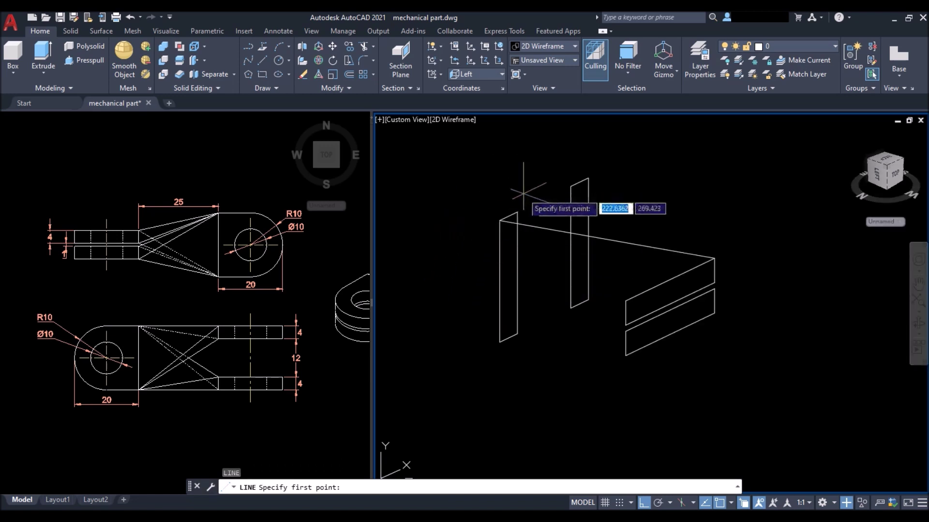
left_click(517, 212)
left_click(714, 282)
key("Return")
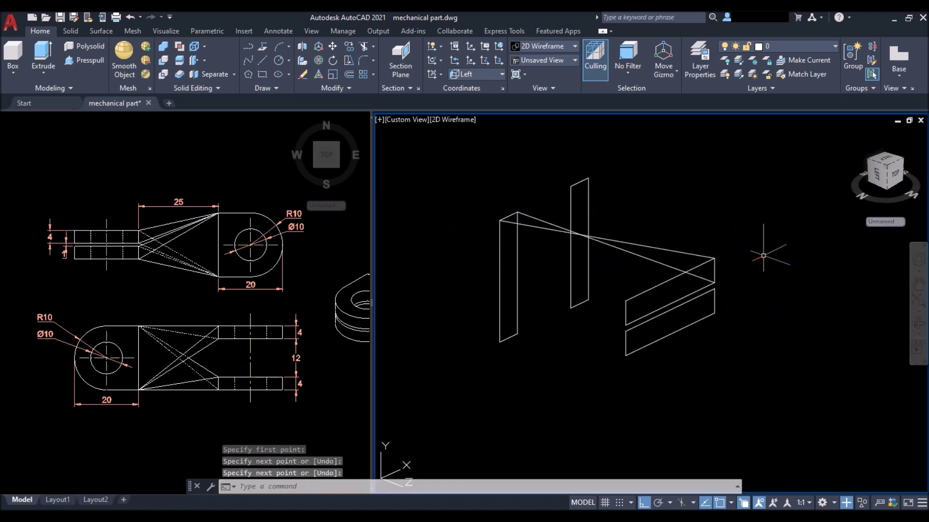
Step: Draw two lines joining the first vertical rectangle's bottom corners to the near end of the upper horizontal rectangle, outer to upper corner and inner to lower
key("Return")
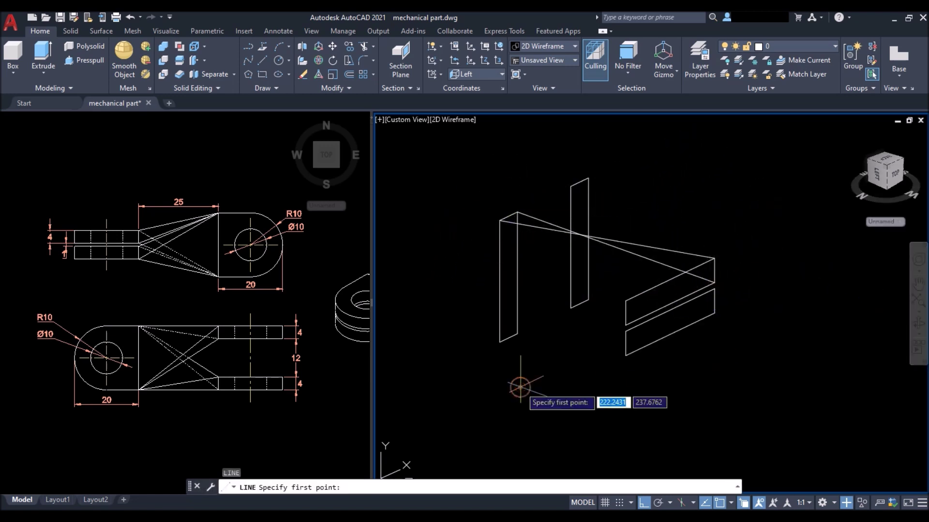
left_click(626, 301)
left_click(500, 342)
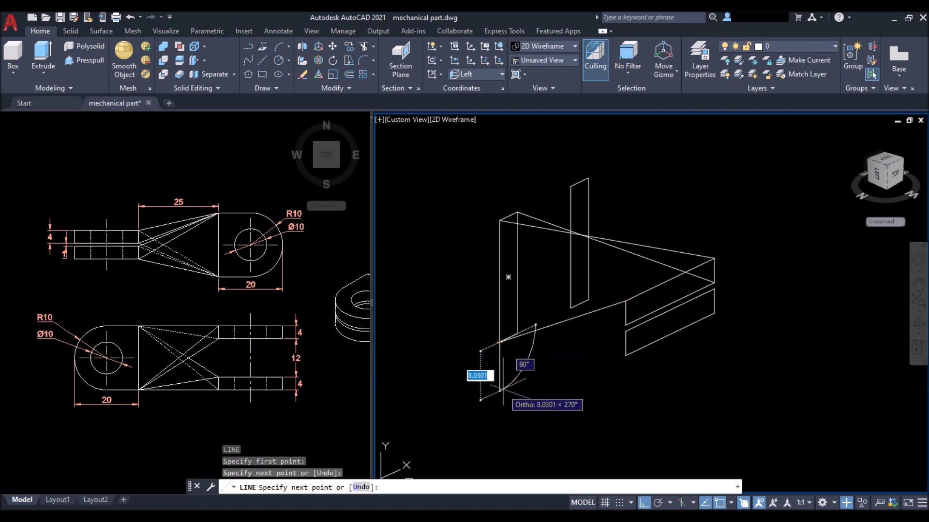
key("Return")
key("Return")
scroll(487, 380, "up", 3)
left_click(498, 306)
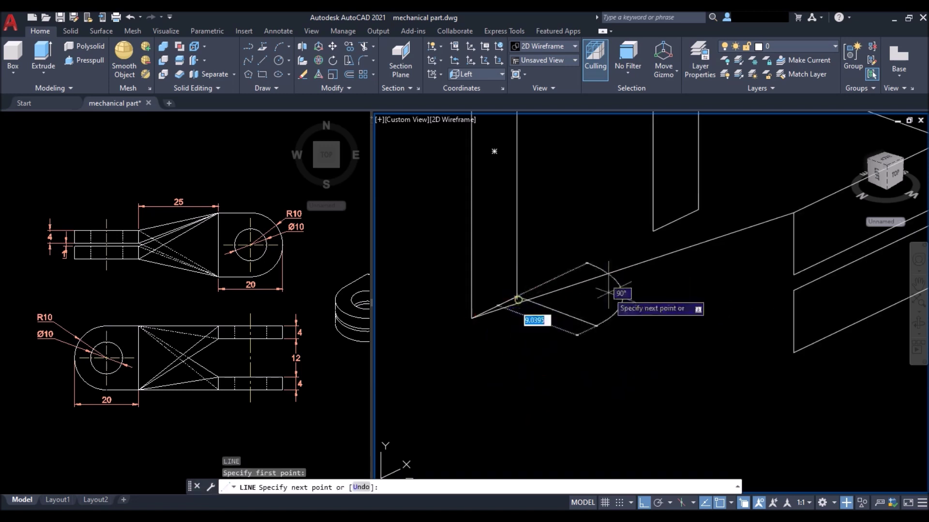
left_click(793, 275)
key("Return")
scroll(539, 342, "down", 5)
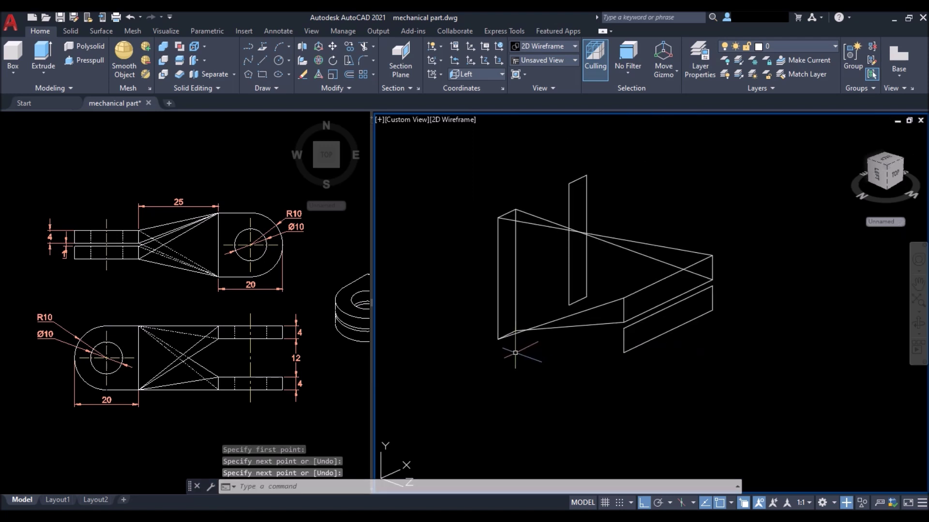
Step: Draw two lines joining the second vertical rectangle's bottom corners to the lower horizontal rectangle's right end, outer to lower corner and inner to upper
key("Return")
mouse_move(608, 264)
middle_mouse_down("shift")
mouse_move(573, 267)
mouse_move(472, 220)
mouse_move(474, 242)
mouse_move(531, 289)
middle_mouse_up("shift")
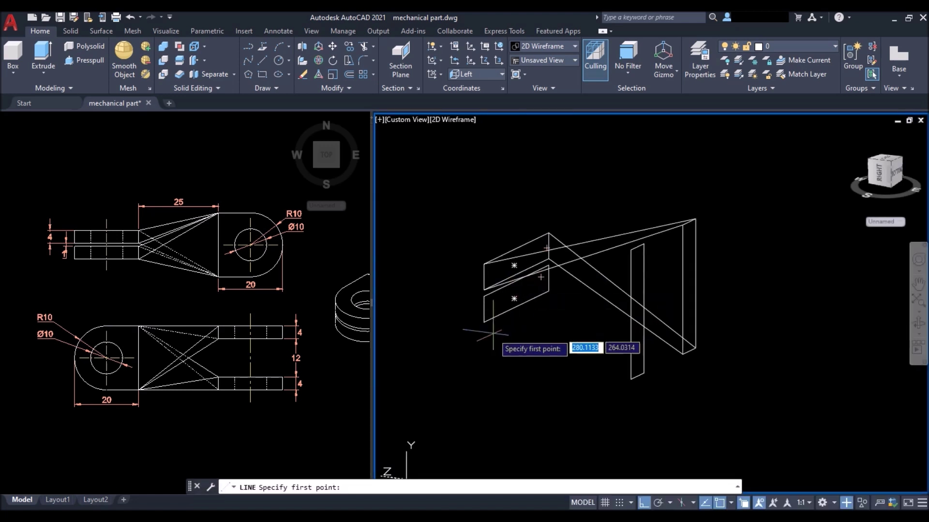
left_click(631, 378)
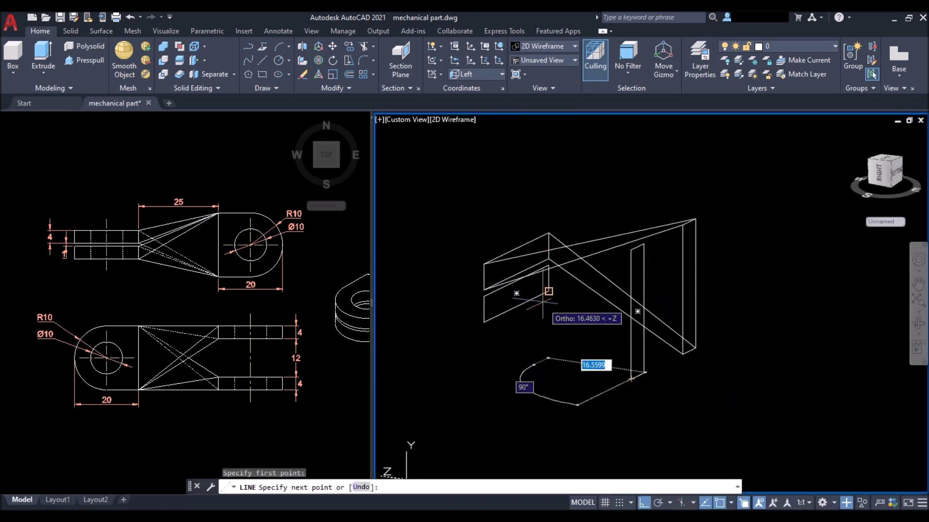
scroll(541, 291, "up", 4)
left_click(560, 292)
right_click(622, 305)
right_click(623, 305)
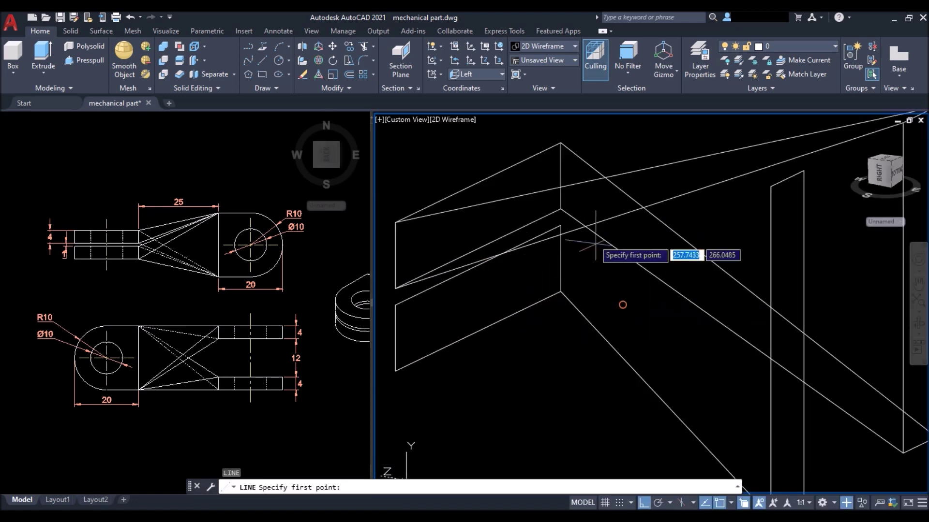
left_click(559, 213)
scroll(517, 215, "down", 3)
left_click(700, 393)
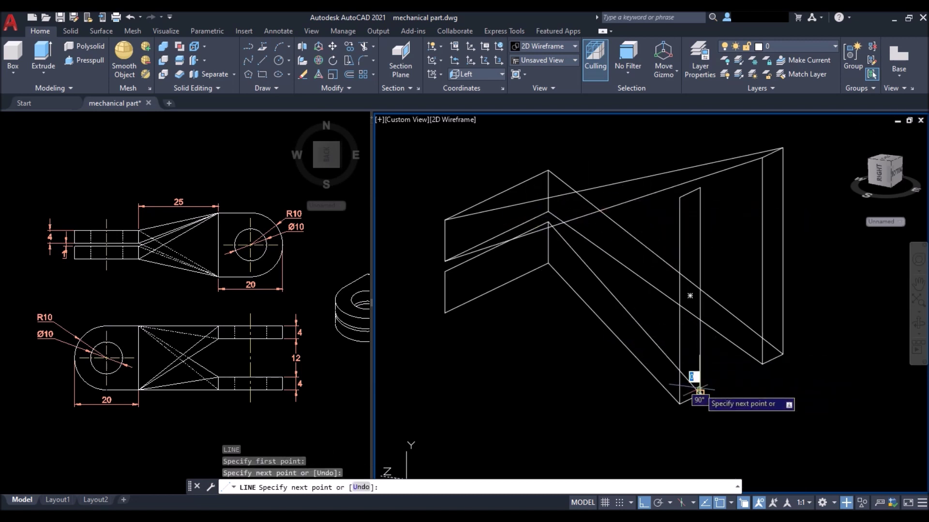
right_click(746, 390)
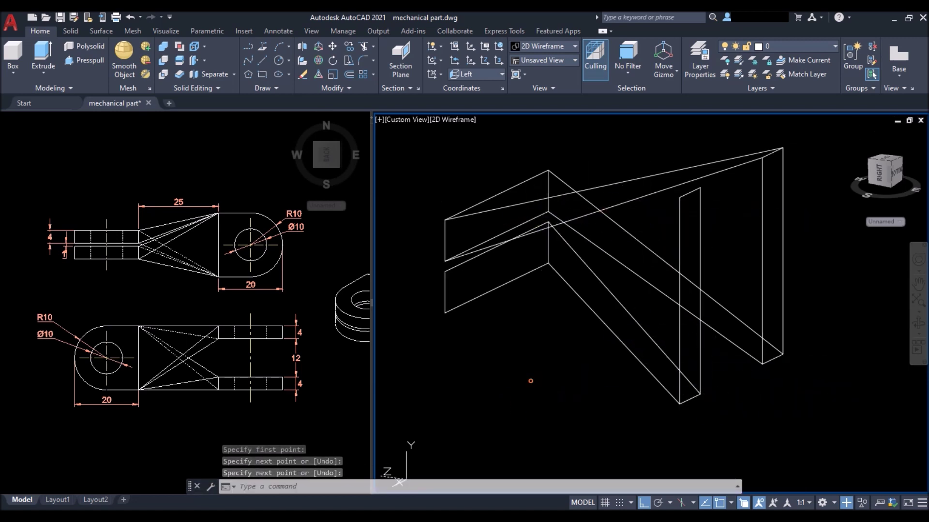
Step: Try to join the second vertical rectangle's inner top corner to the lower corner of the lower horizontal rectangle's left end
right_click(531, 379)
left_click(700, 160)
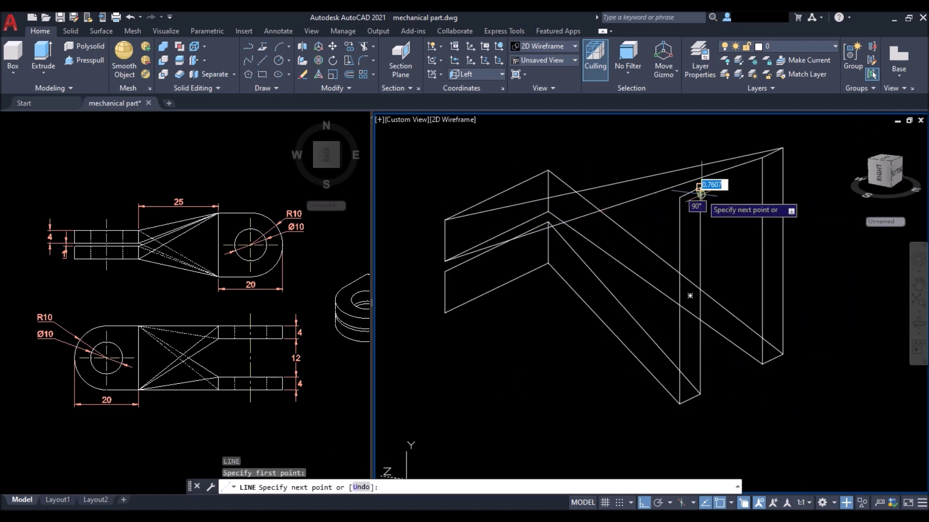
left_click(445, 313)
right_click(530, 364)
scroll(689, 215, "up", 8)
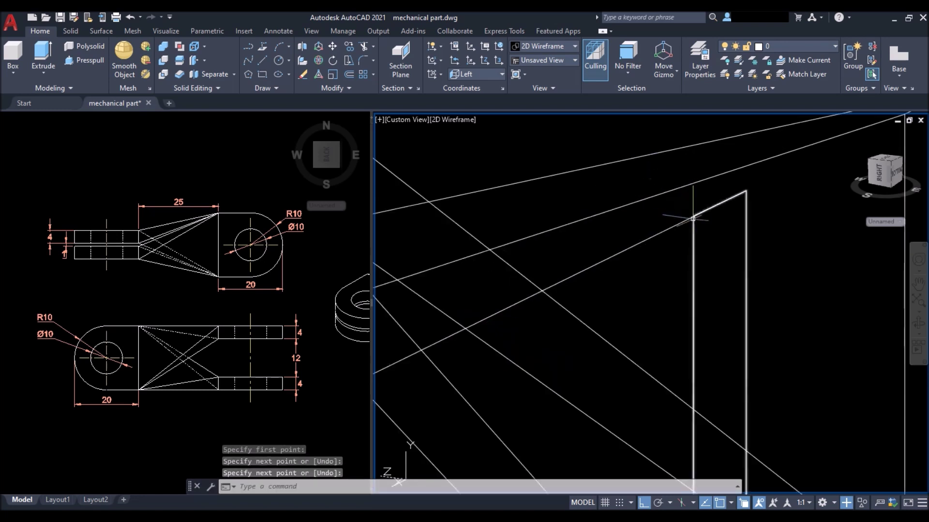
right_click(664, 185)
left_click(715, 167)
scroll(713, 154, "down", 5)
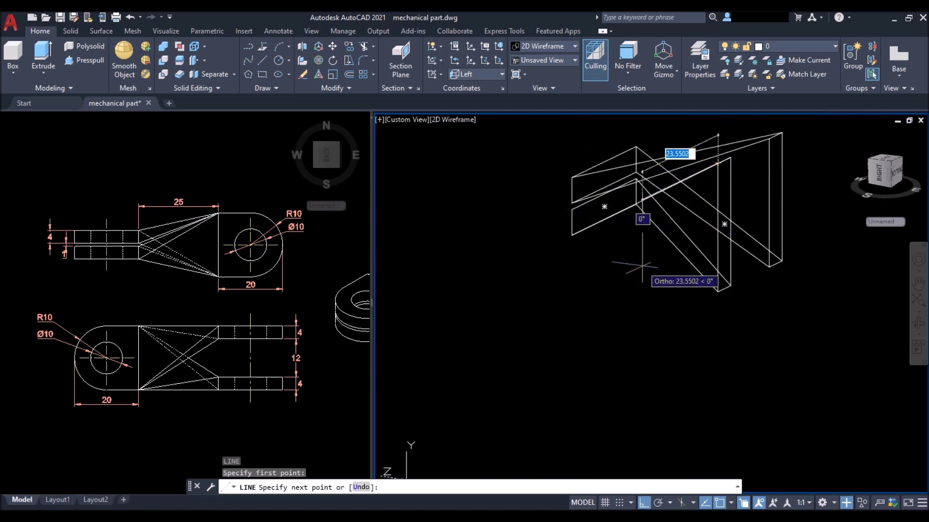
middle_click_drag(639, 275, 648, 281, "shift")
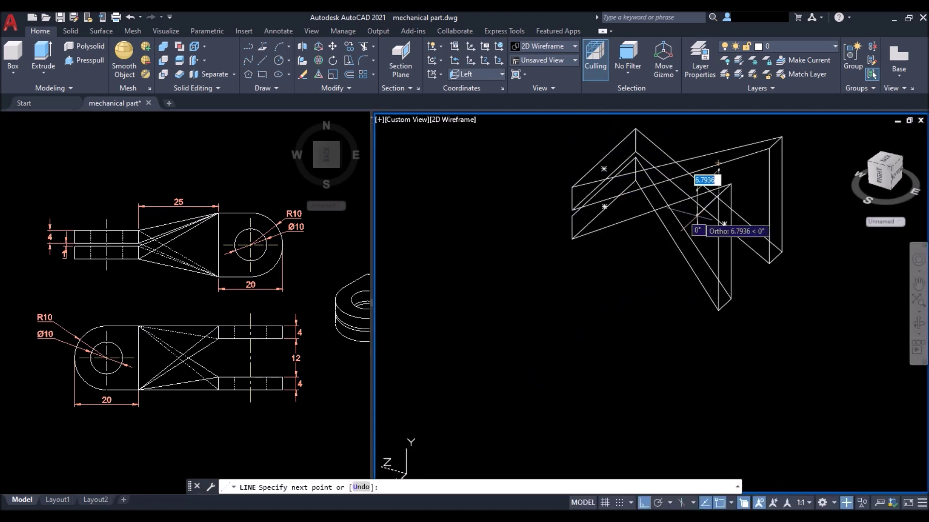
key("Escape")
Step: Erase the line running from the second vertical rectangle's inner top corner to the lower horizontal rectangle
scroll(613, 220, "up", 2)
left_click(651, 262)
left_click(619, 219)
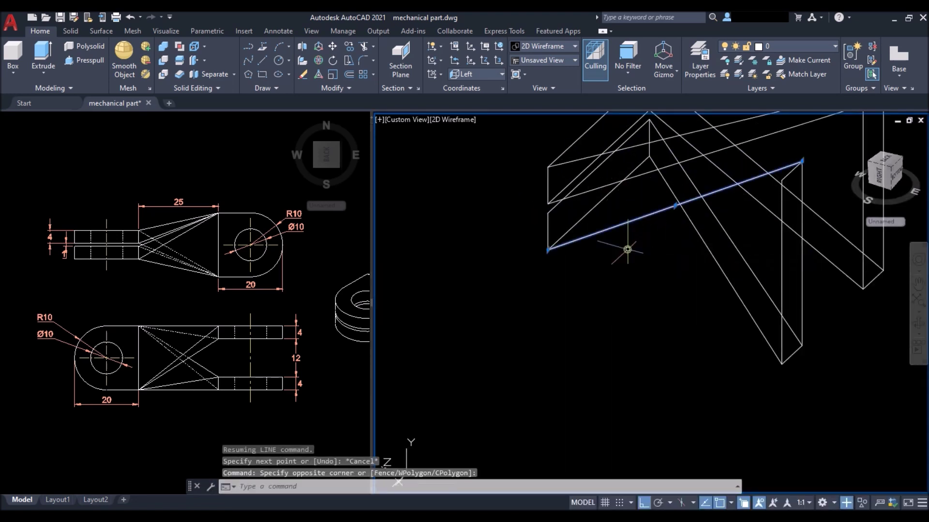
key("Delete")
Step: Draw two lines joining the second vertical rectangle's top corners to the lower horizontal rectangle's left end, inner to upper corner and outer to lower
type("l")
key("Return")
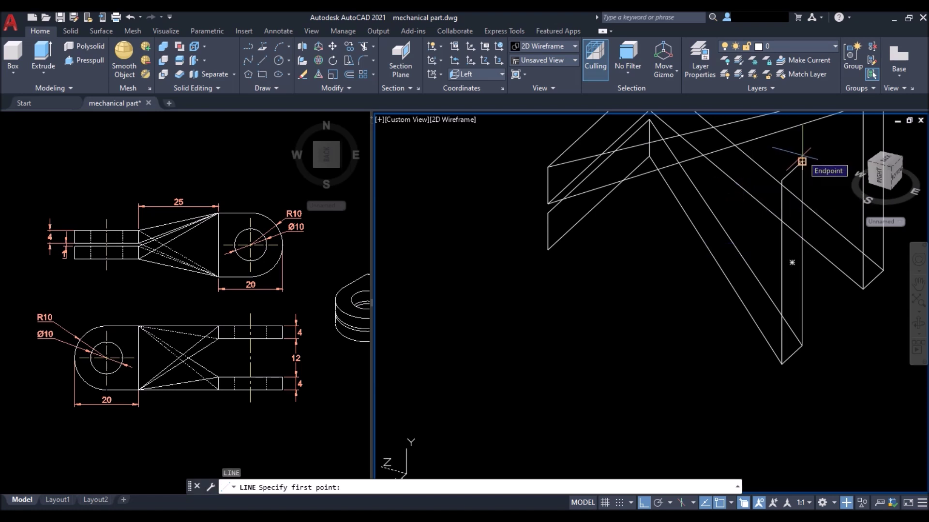
left_click(802, 161)
left_click(547, 213)
key("Return")
key("Return")
left_click(782, 181)
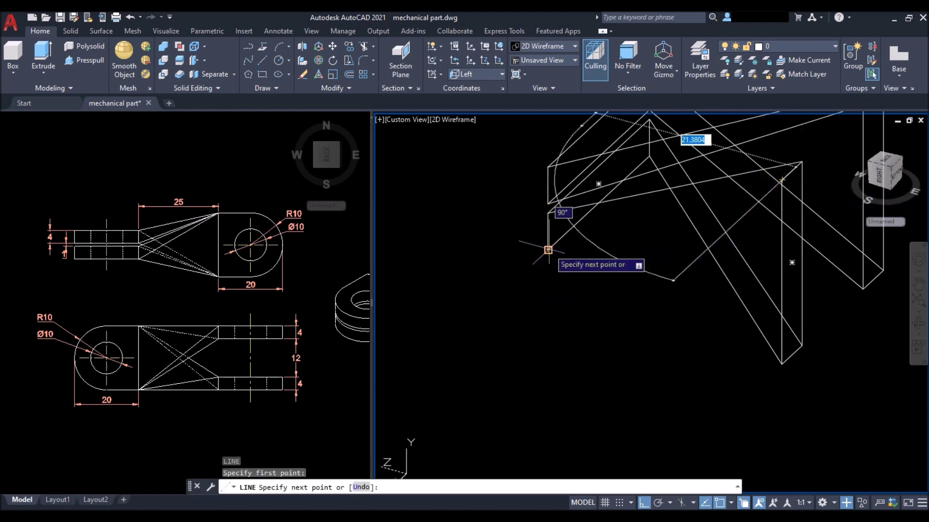
left_click(547, 250)
key("Return")
Step: Change the colour of the four lines joining the second vertical and lower horizontal rectangles to yellow
scroll(535, 303, "down", 2)
middle_click_drag(535, 304, 677, 323, "shift")
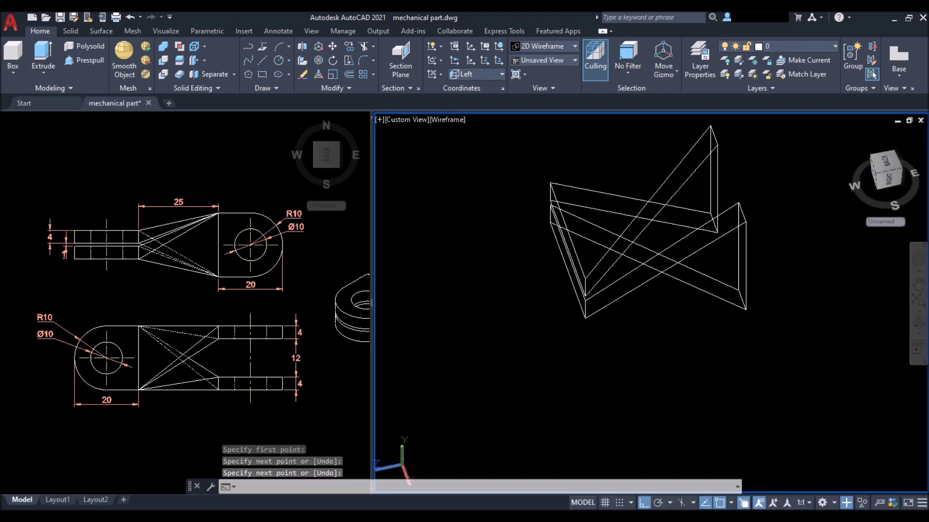
left_click(668, 240)
left_click(652, 299)
type("p")
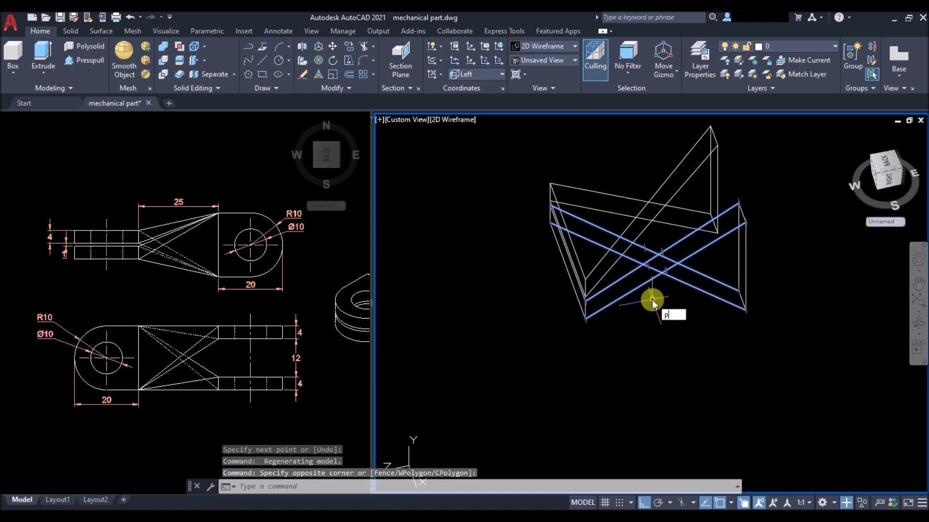
type("r")
key("Return")
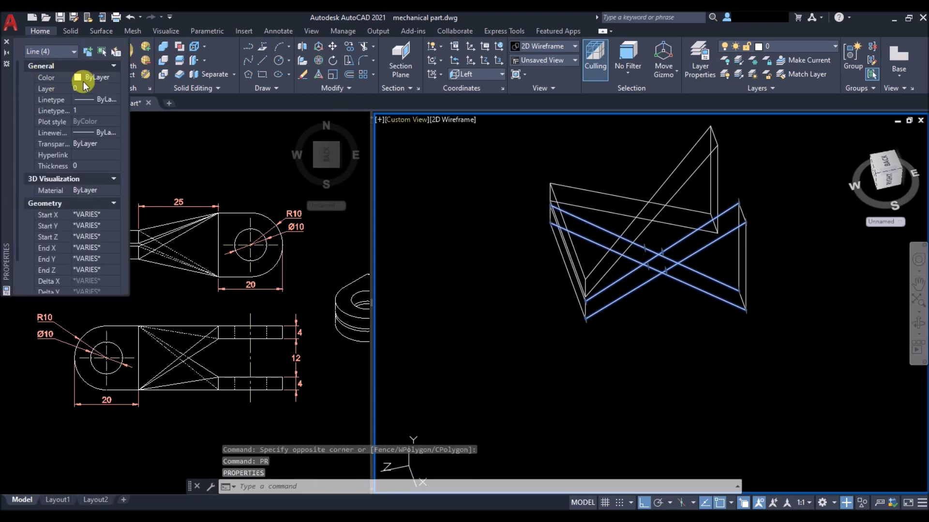
left_click(102, 84)
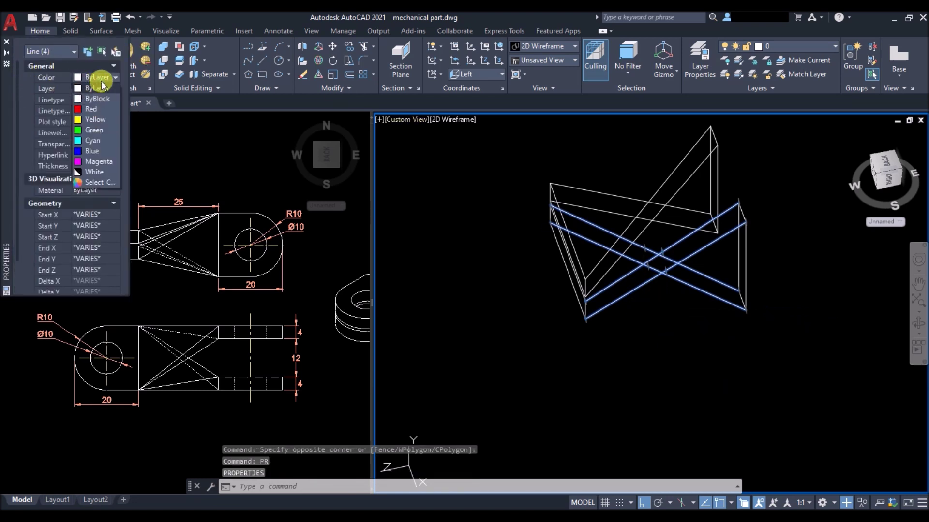
left_click(92, 116)
key("Escape")
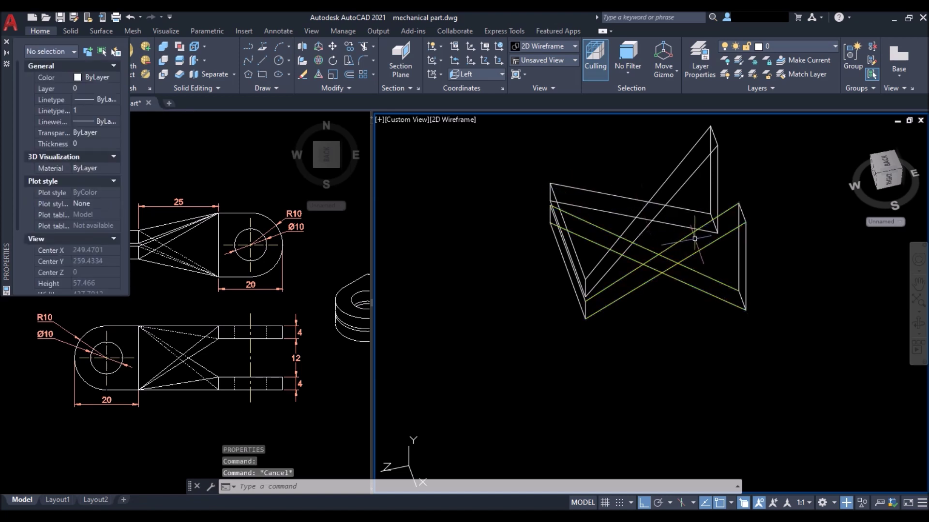
Step: Change the colour of the four lines joining the first vertical and upper horizontal rectangles to red
scroll(649, 226, "up", 3)
left_click(657, 208)
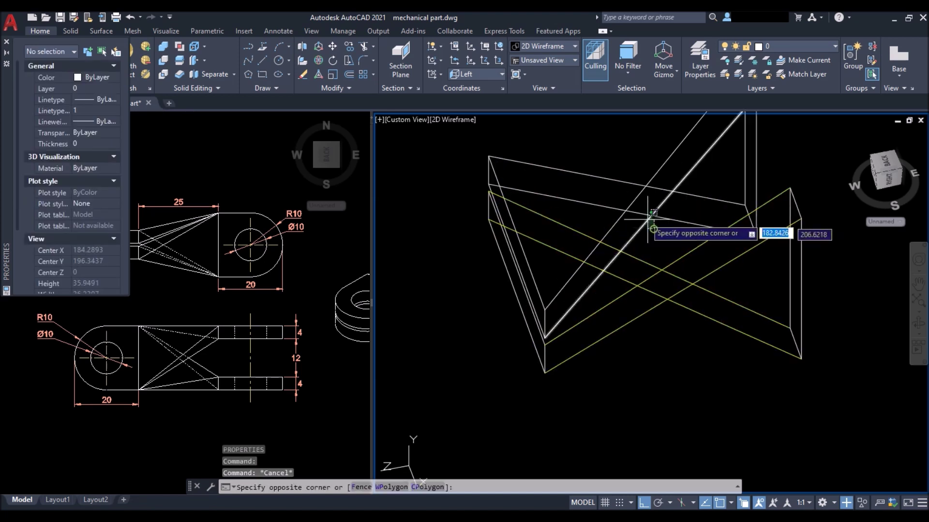
left_click(636, 177)
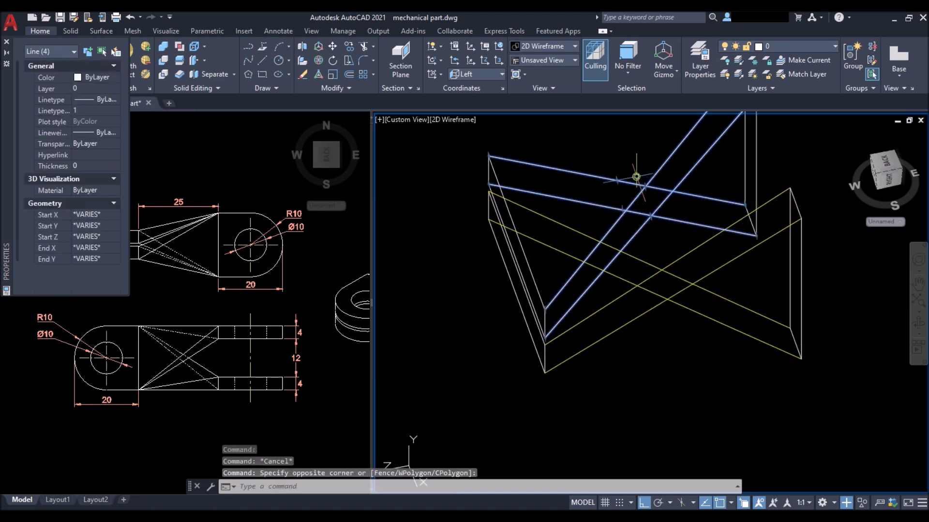
left_click(99, 78)
left_click(97, 100)
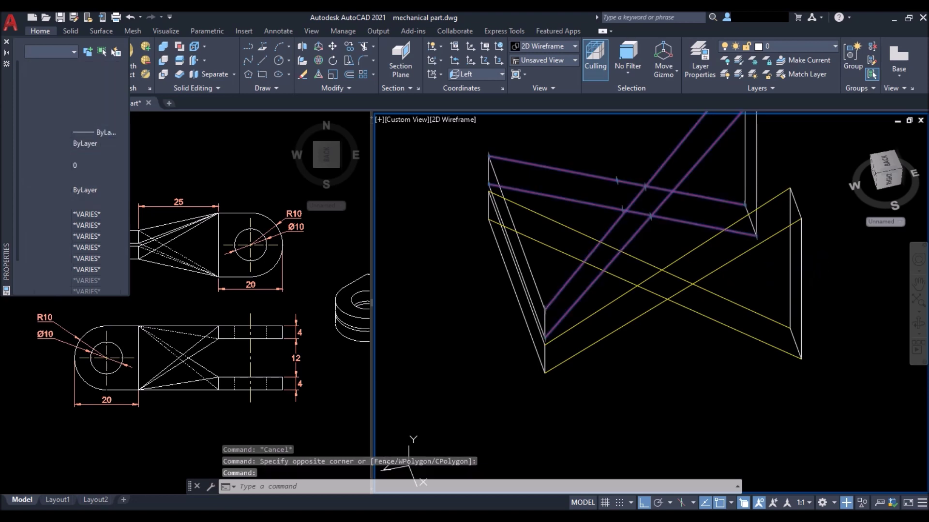
key("Escape")
key("Escape")
Step: Set the model viewport's visual style to Shaded with edges and close the object properties
middle_click_drag(672, 289, 479, 231, "shift")
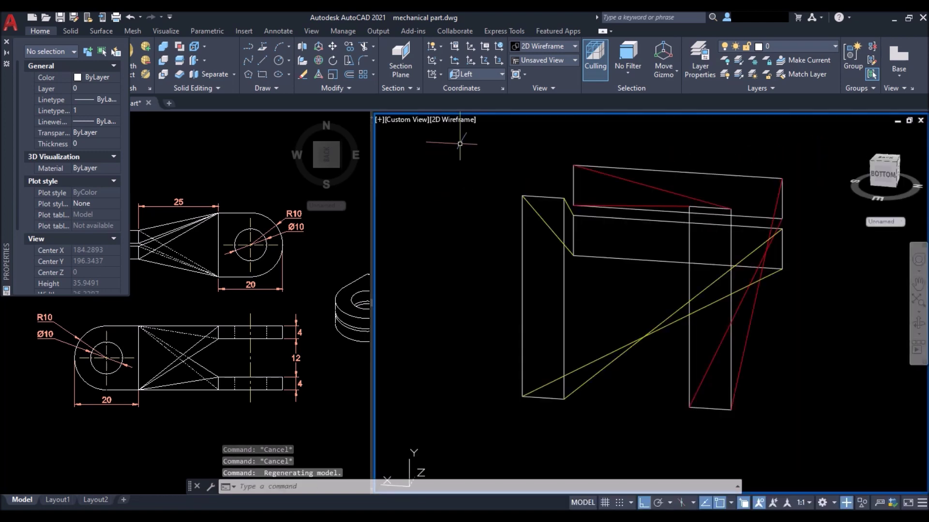
left_click(458, 119)
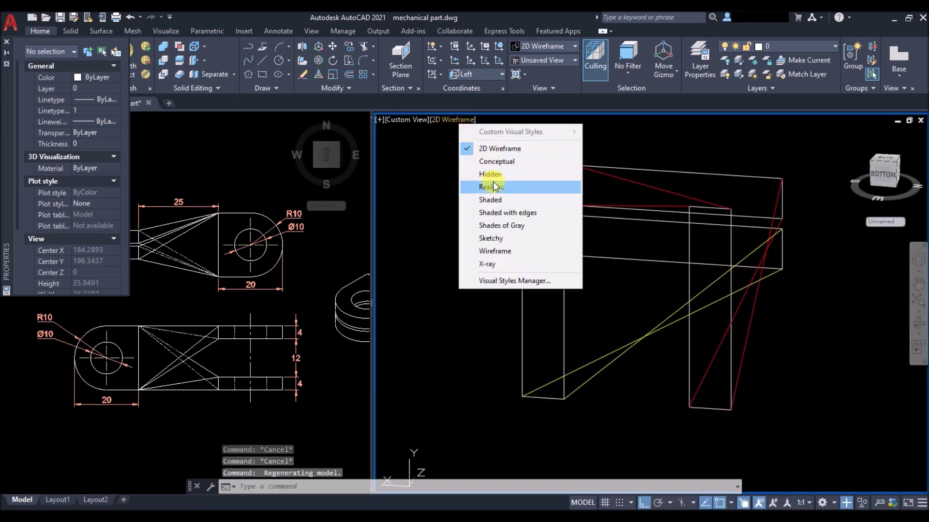
left_click(507, 213)
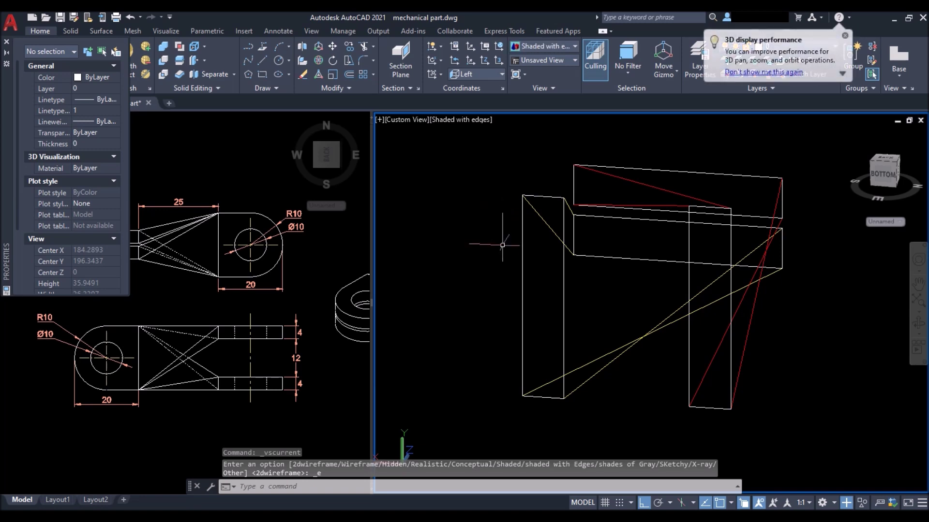
middle_click_drag(552, 248, 468, 243, "shift")
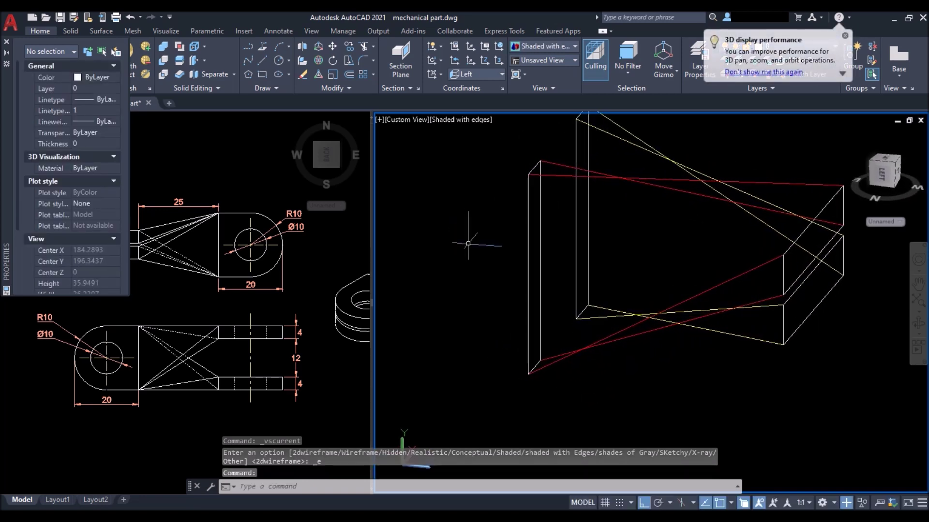
left_click(7, 42)
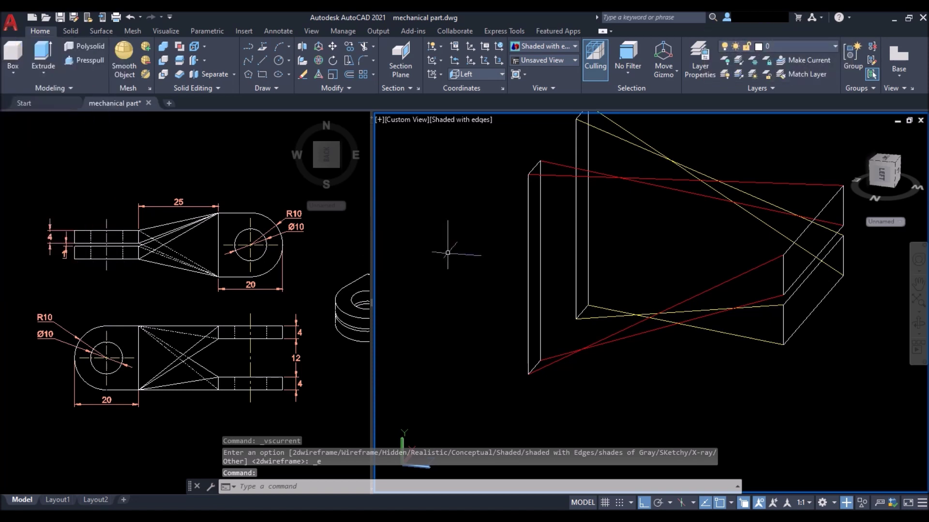
Step: Loft a solid between the upper horizontal rectangle and the first vertical rectangle, using the four red lines as guides
type("loft")
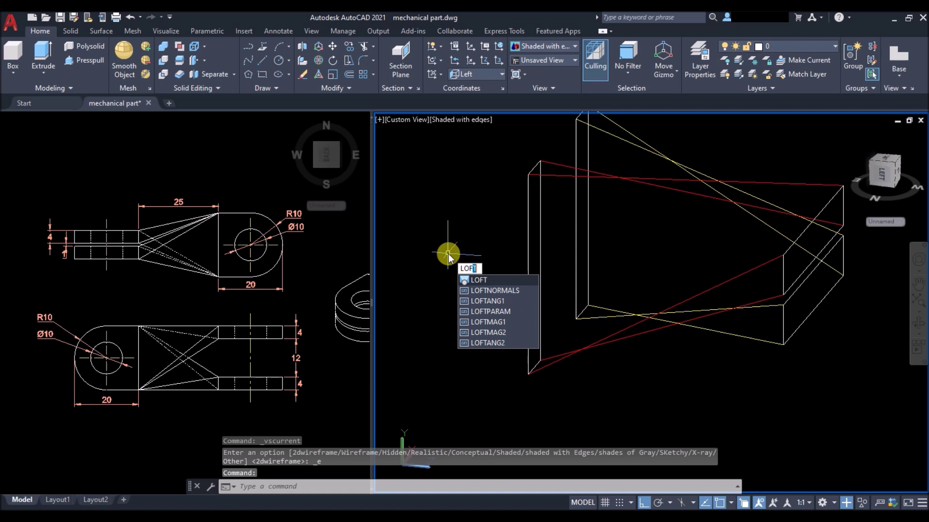
key("Return")
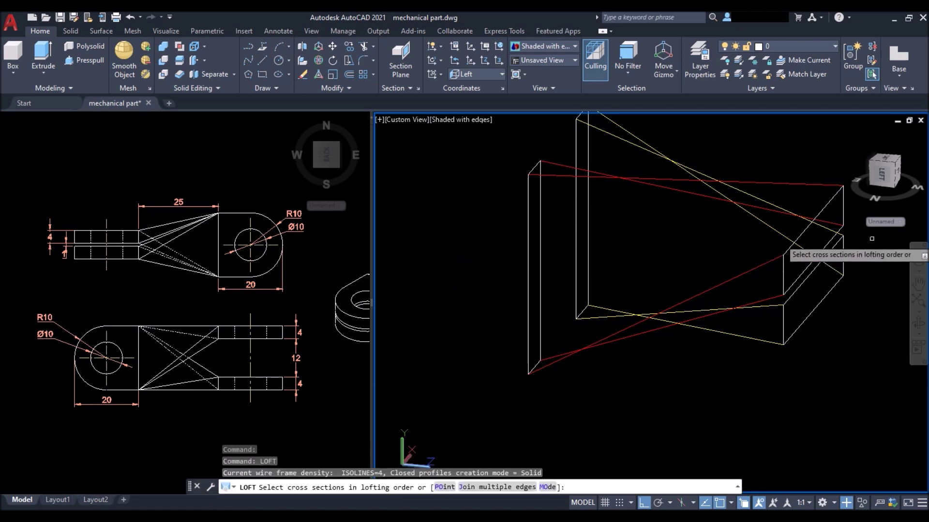
left_click(804, 234)
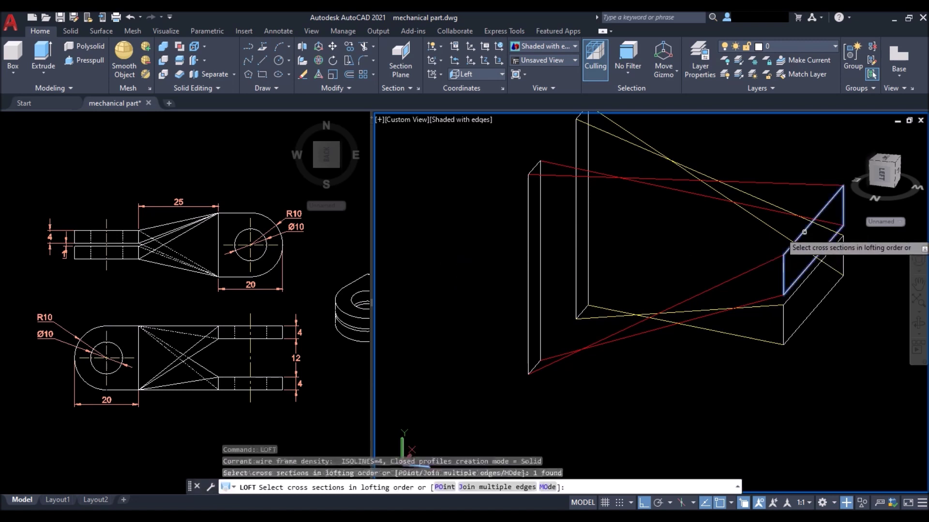
left_click(529, 219)
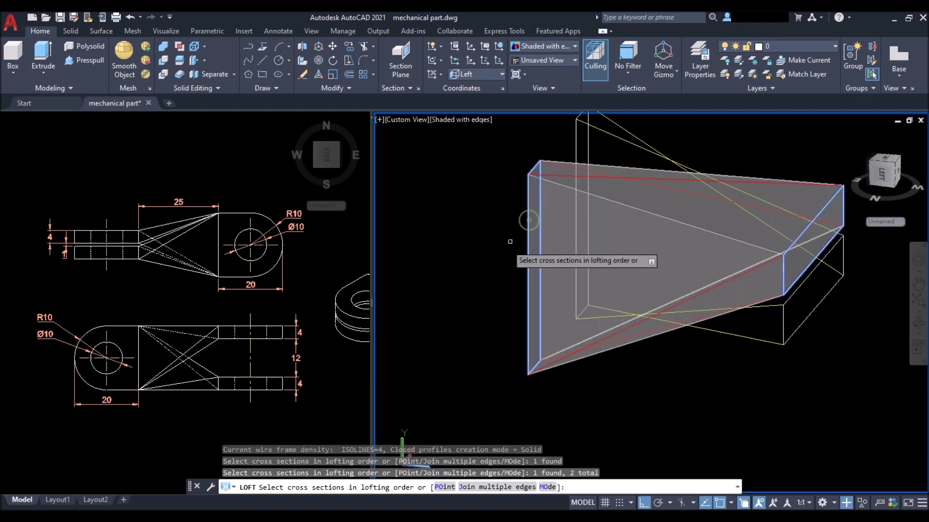
key("Return")
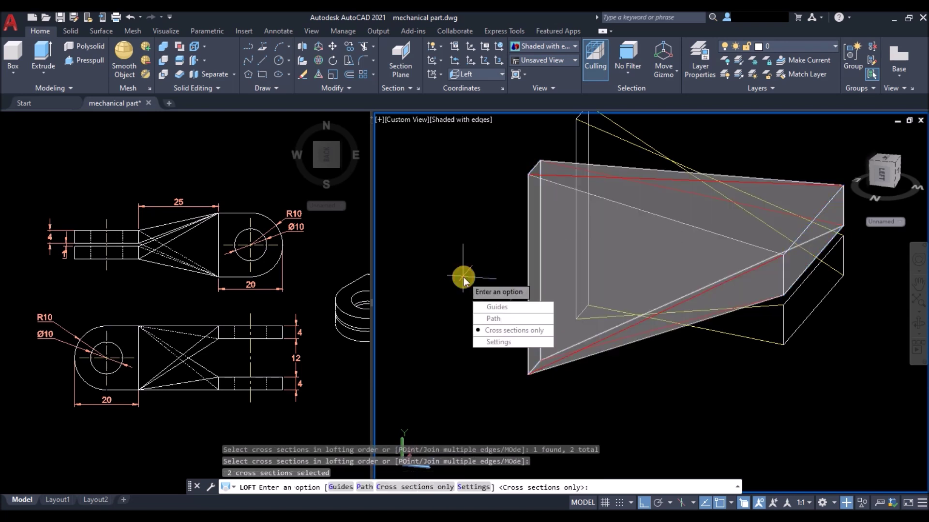
left_click(486, 308)
left_click(656, 179)
left_click(659, 179)
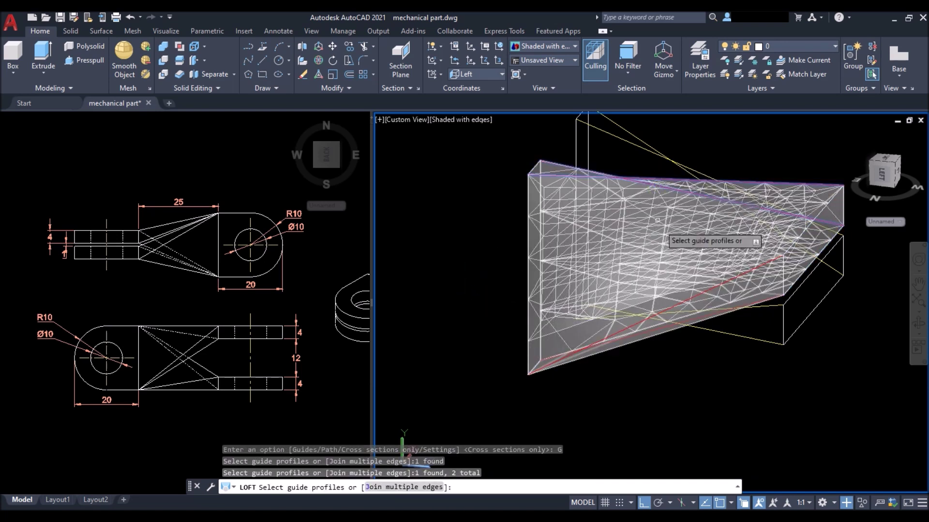
left_click(695, 311)
left_click(692, 321)
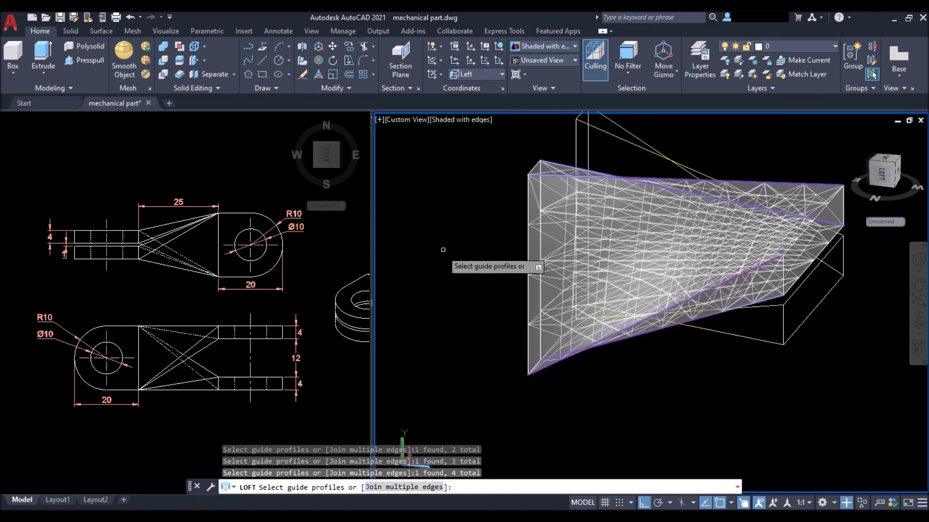
key("Return")
Step: Loft a solid between the second vertical rectangle and the lower horizontal rectangle, using the four yellow lines as guides
scroll(535, 259, "down", 3)
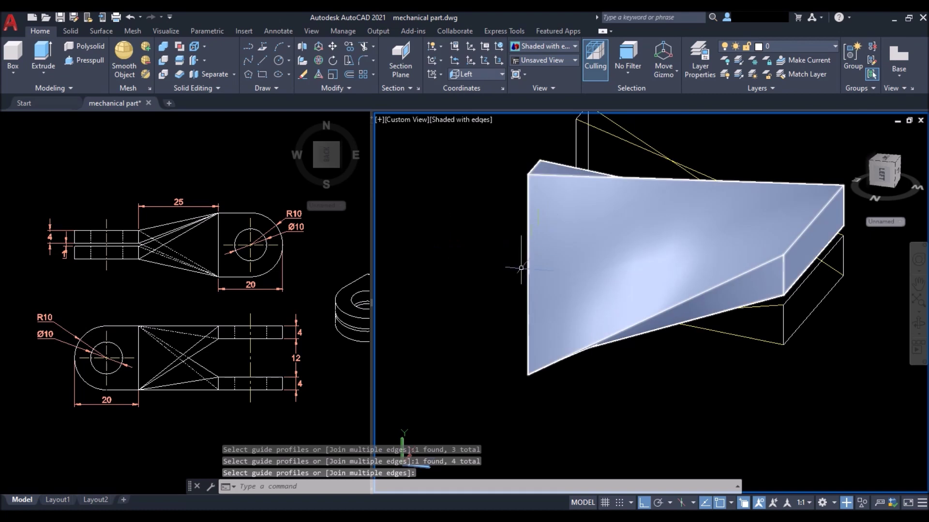
scroll(693, 226, "up", 2)
key("Return")
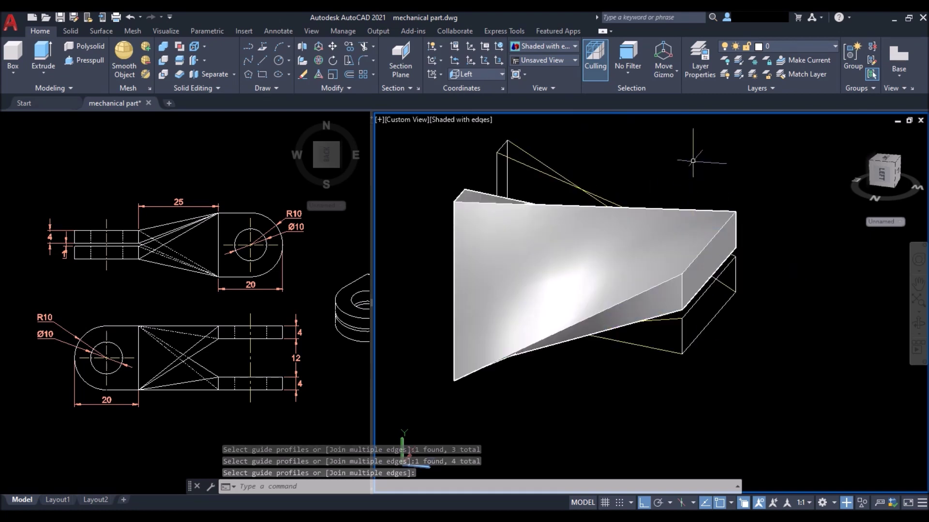
left_click(496, 165)
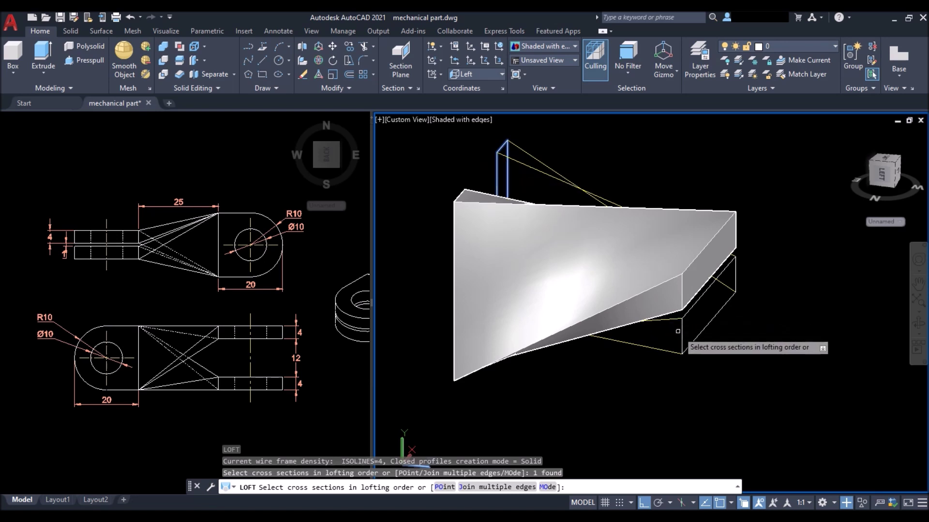
left_click(683, 333)
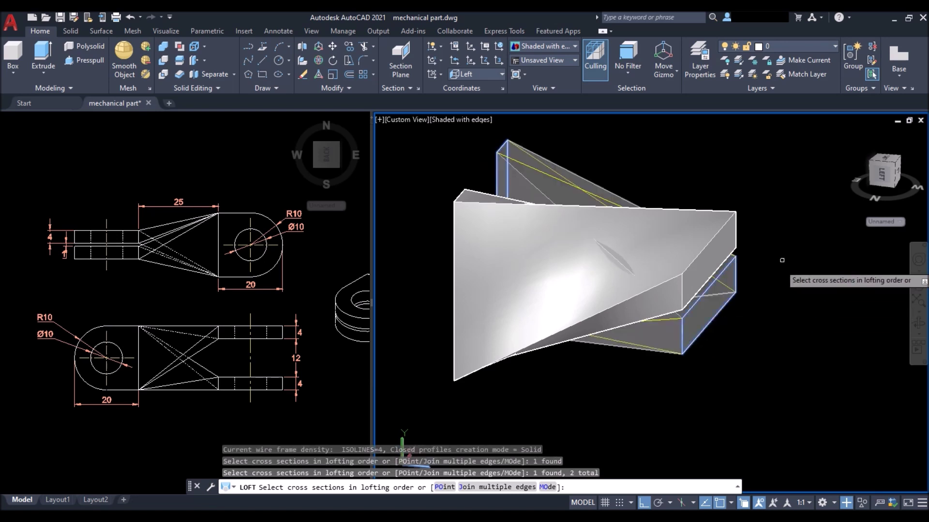
key("Return")
left_click(814, 280)
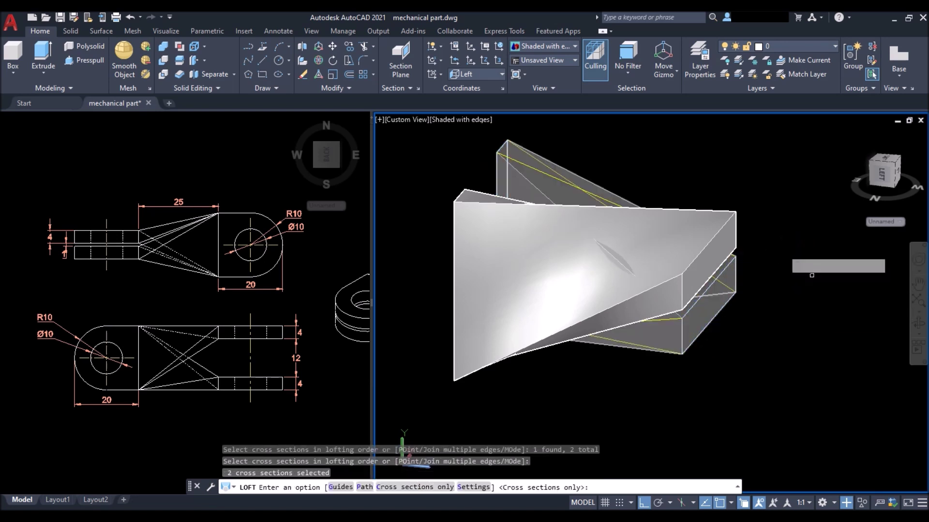
scroll(560, 177, "up", 5)
left_click(566, 165)
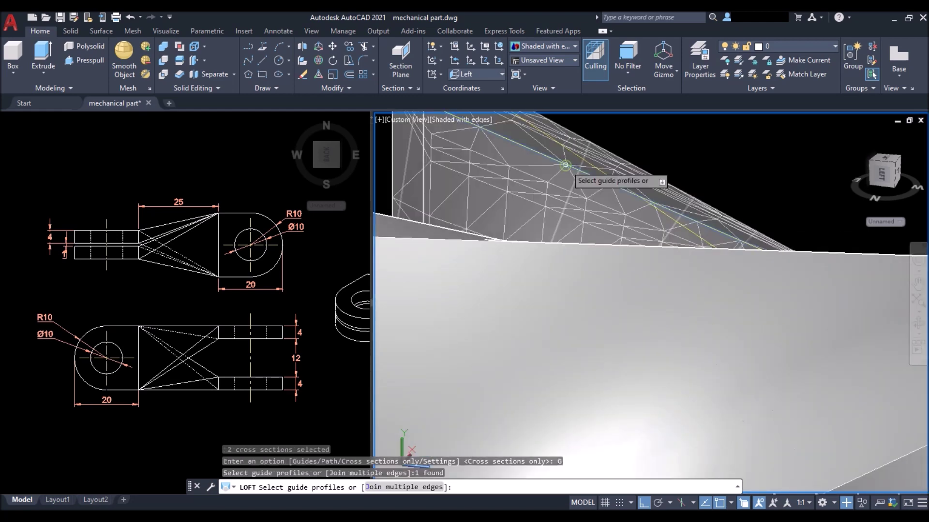
left_click(577, 159)
scroll(574, 147, "down", 4)
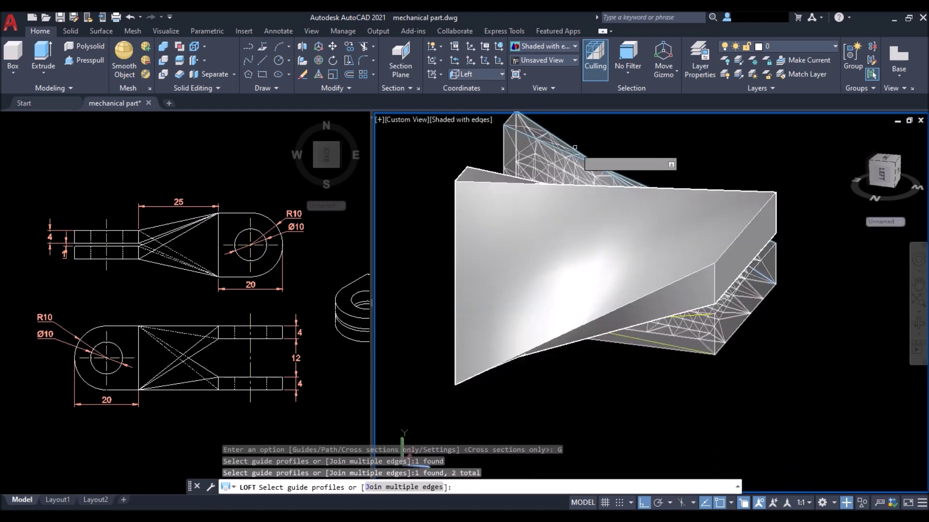
scroll(688, 323, "up", 3)
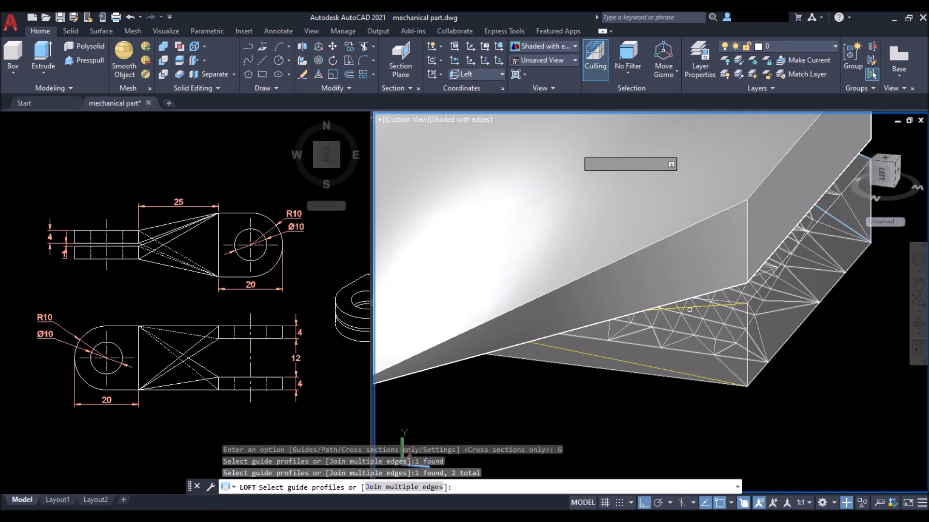
left_click(626, 362)
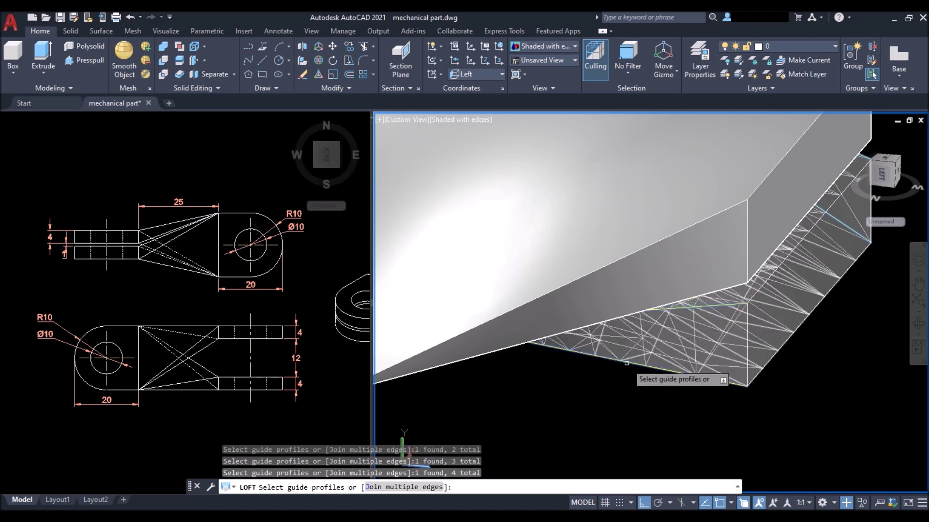
key("Return")
scroll(602, 373, "down", 5)
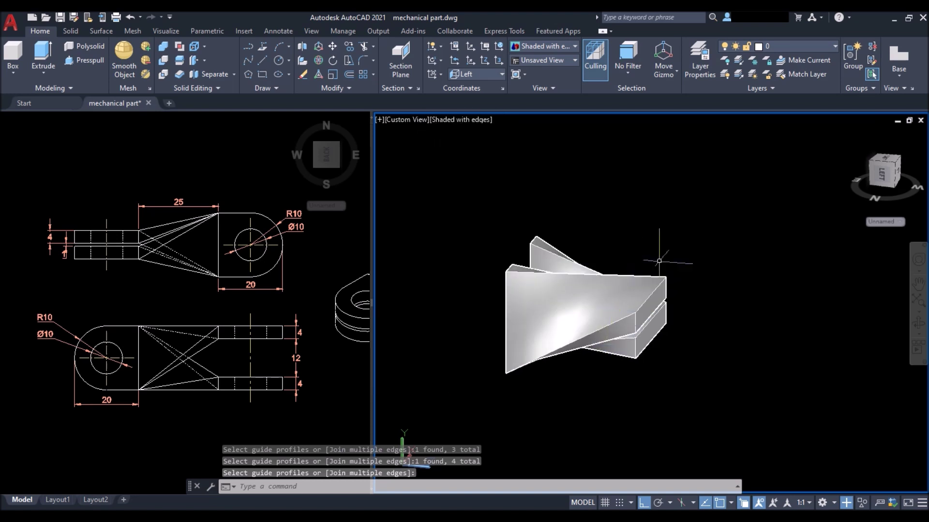
Step: Presspull the vertical end faces of both lofted solids outward by 20
middle_click_drag(684, 257, 713, 262, "shift")
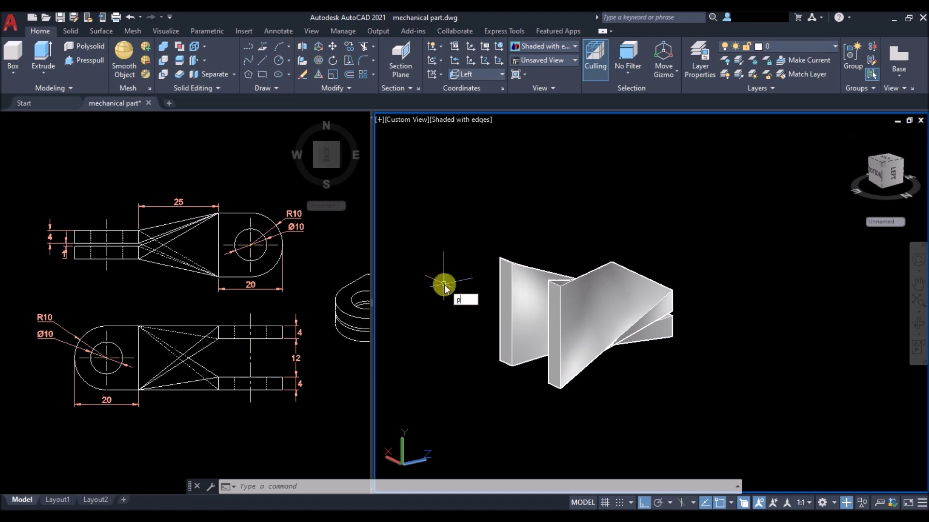
type("res")
key("Return")
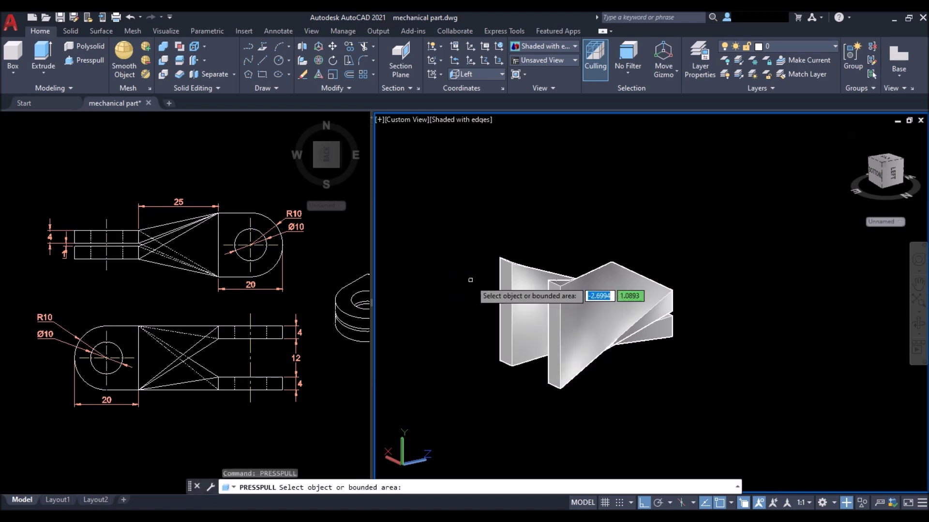
left_click(505, 297)
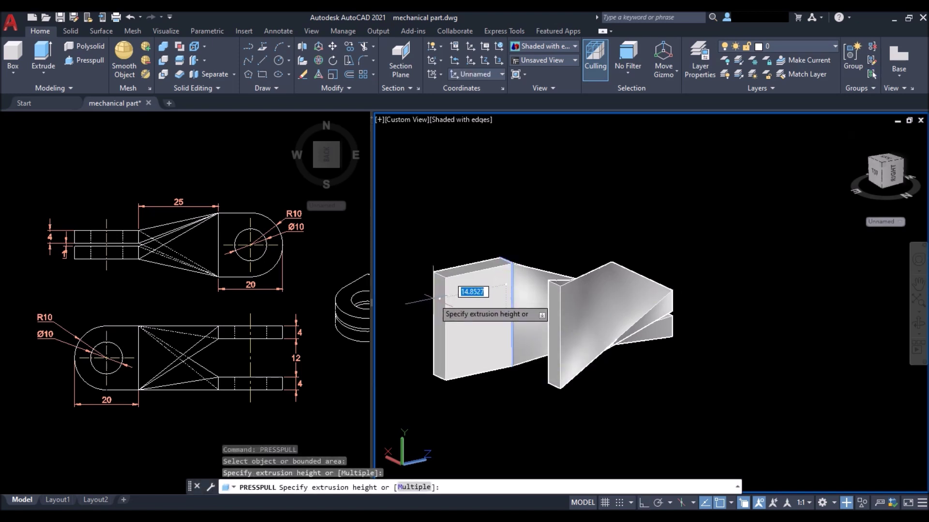
type("20")
key("Return")
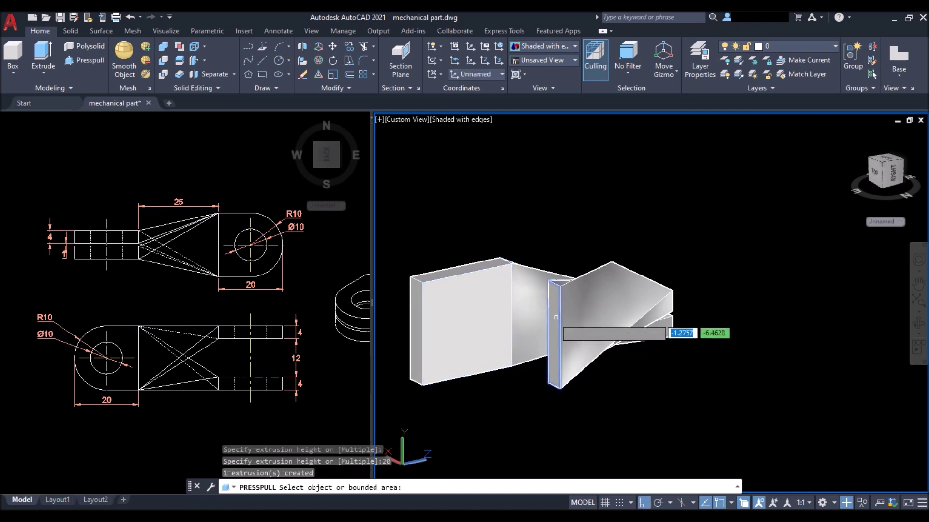
left_click(556, 318)
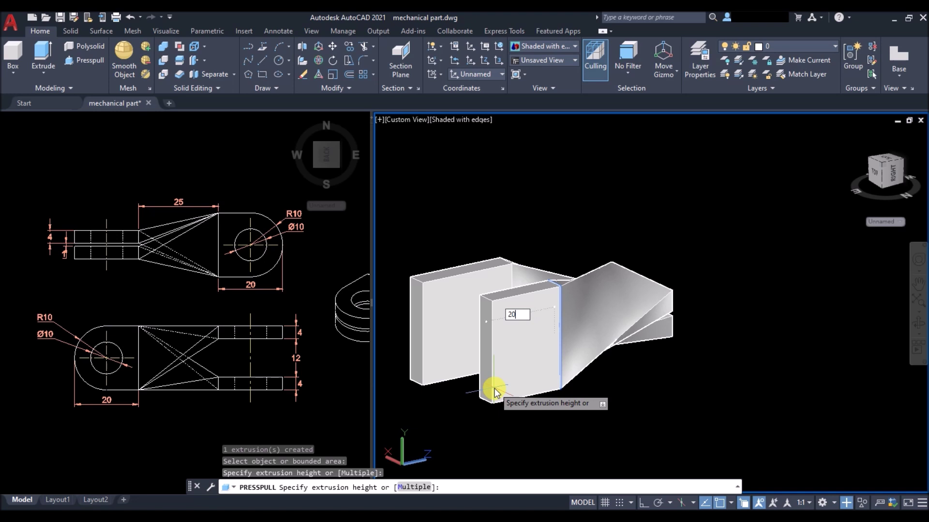
type("20")
key("Return")
Step: Presspull the lower and upper horizontal end faces of the lofted solids outward by 20
middle_click_drag(708, 334, 639, 331, "shift")
left_click(650, 347)
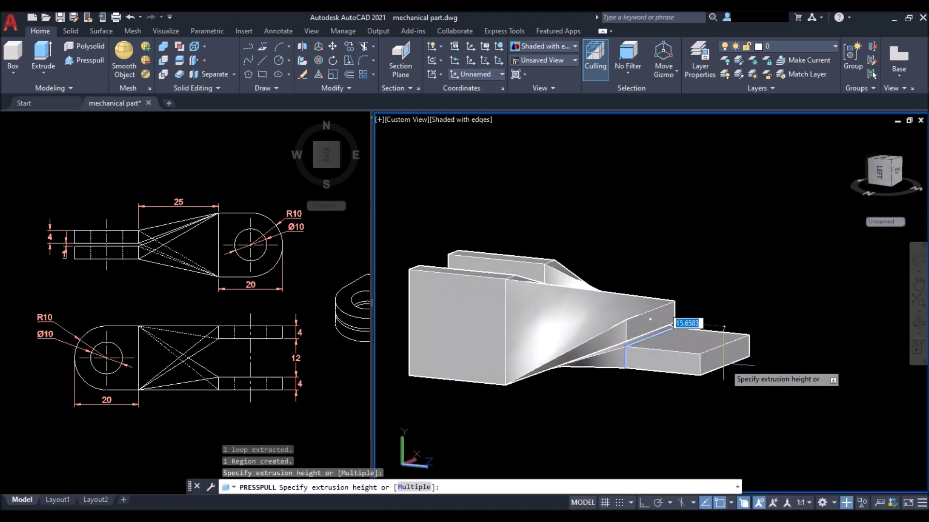
key("Return")
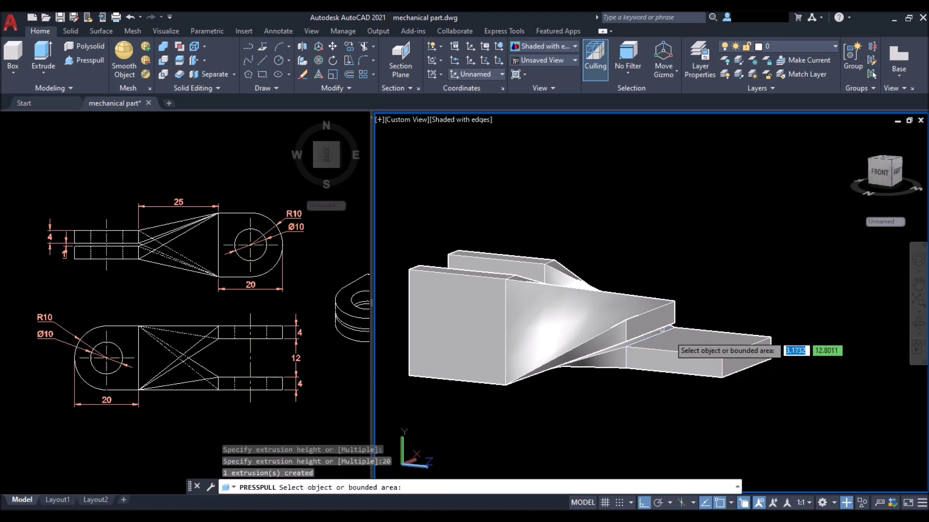
left_click(654, 317)
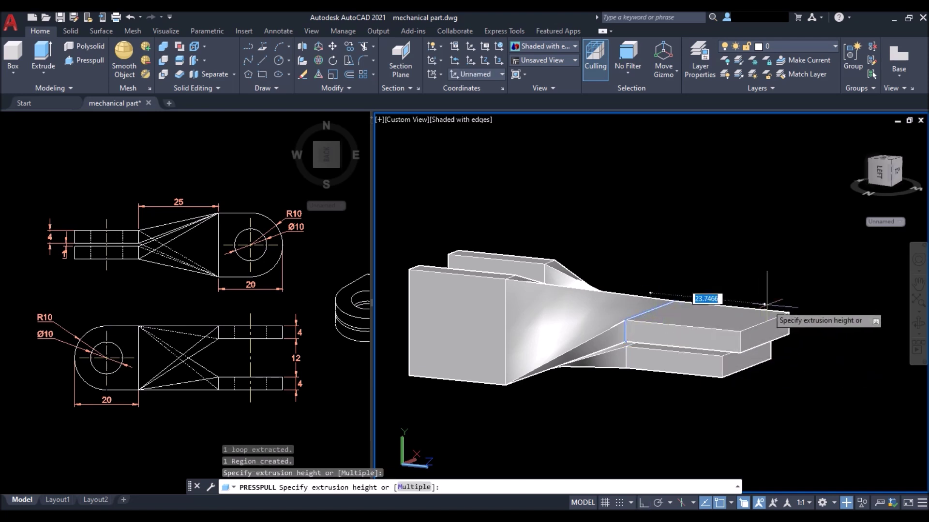
key("Return")
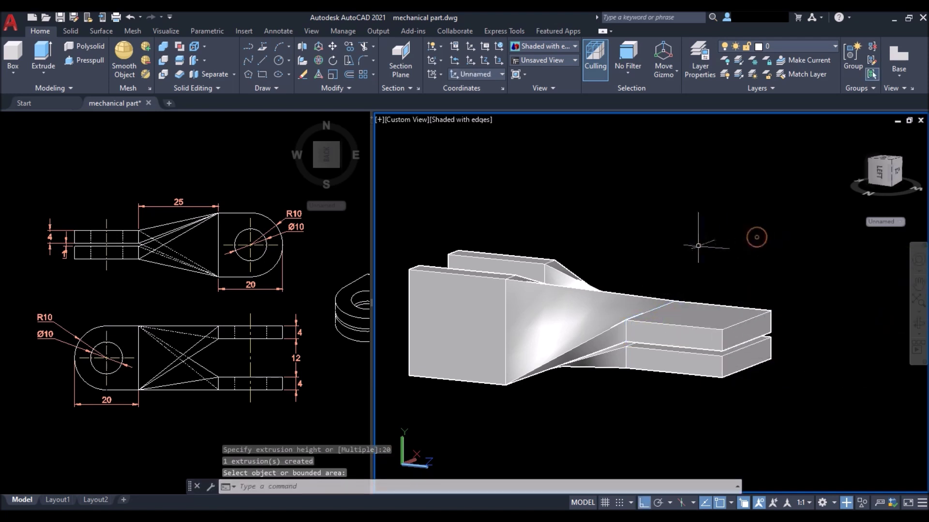
Step: Draw two concentric circles of radius 10 and 5, centred on the outer side face of the near vertical plate
scroll(672, 220, "down", 2)
middle_click_drag(672, 220, 673, 262, "shift")
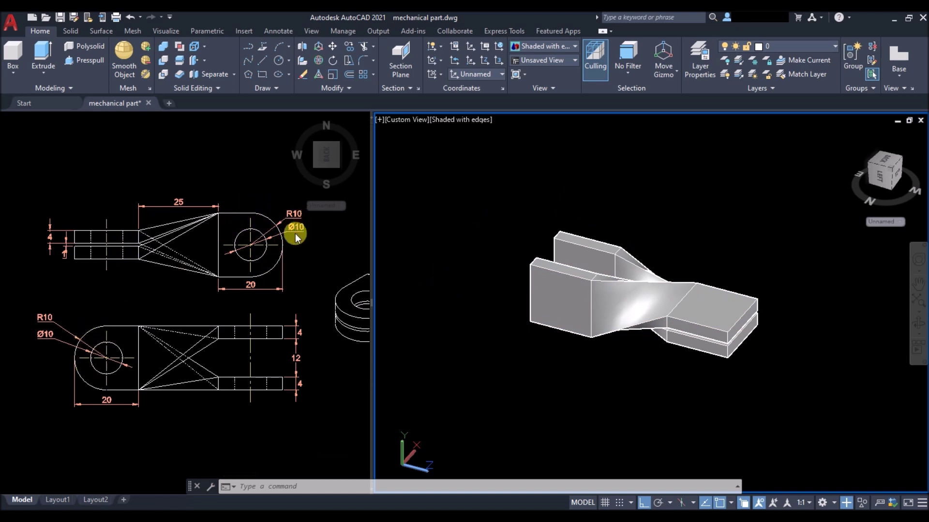
type("c")
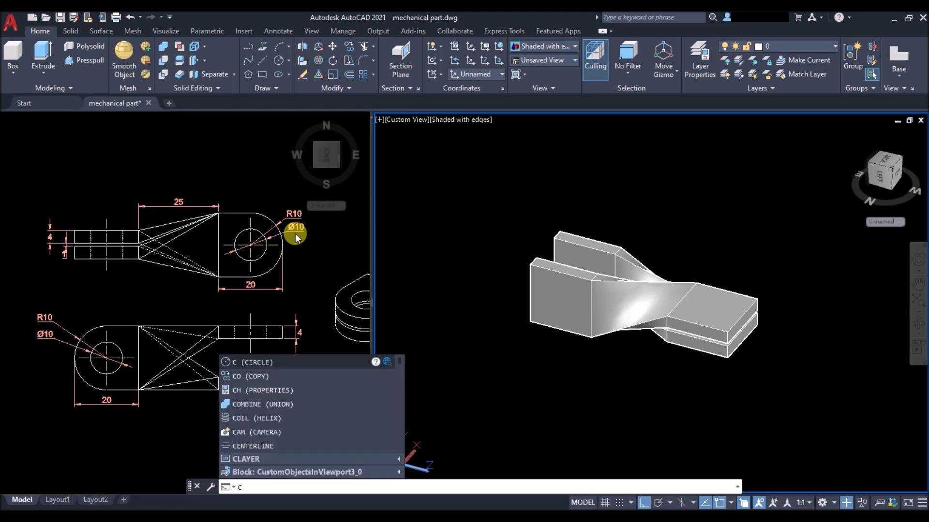
key("Return")
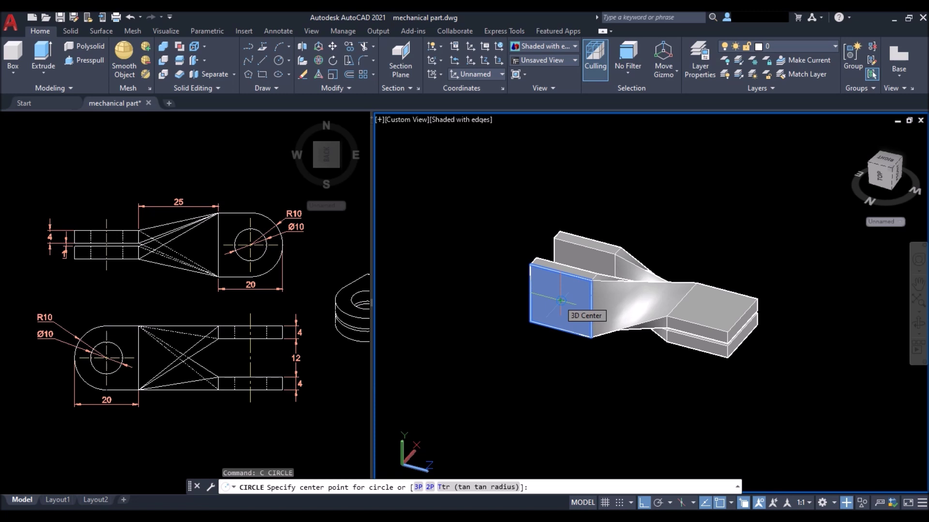
left_click(561, 300)
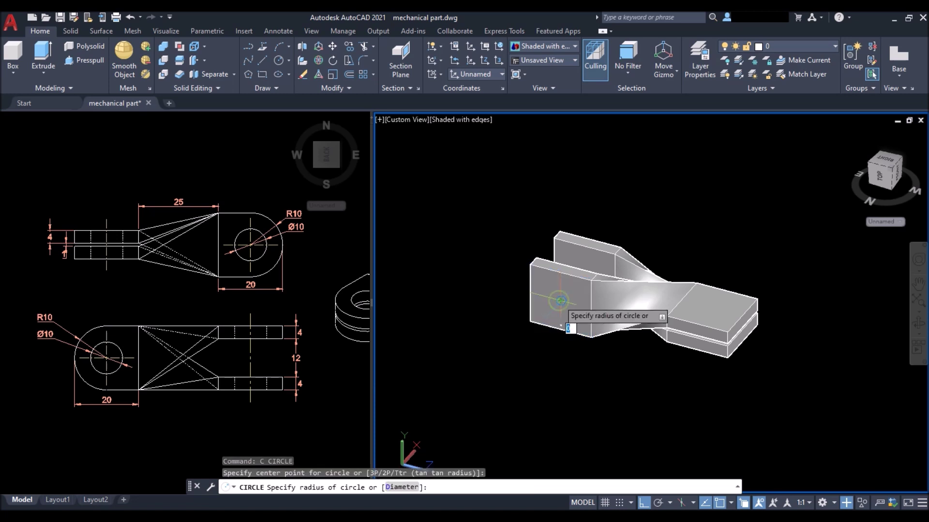
left_click(532, 295)
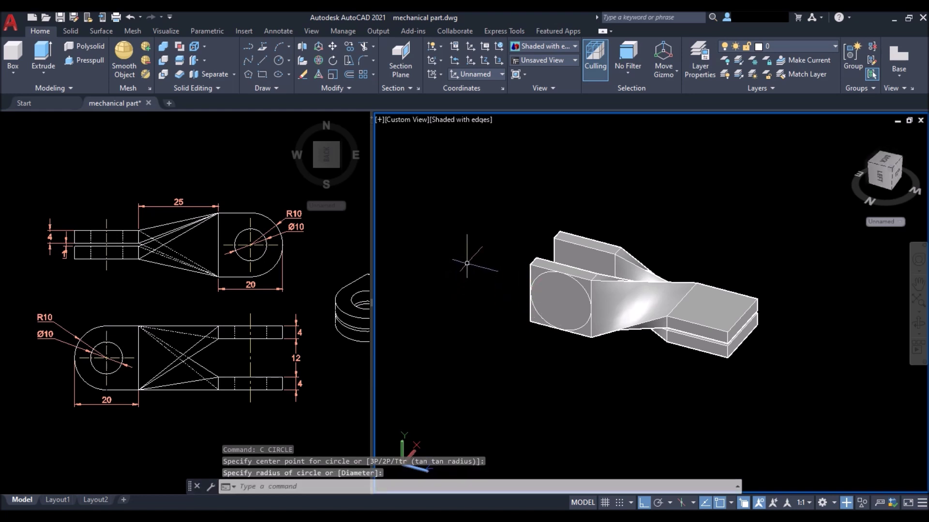
key("Return")
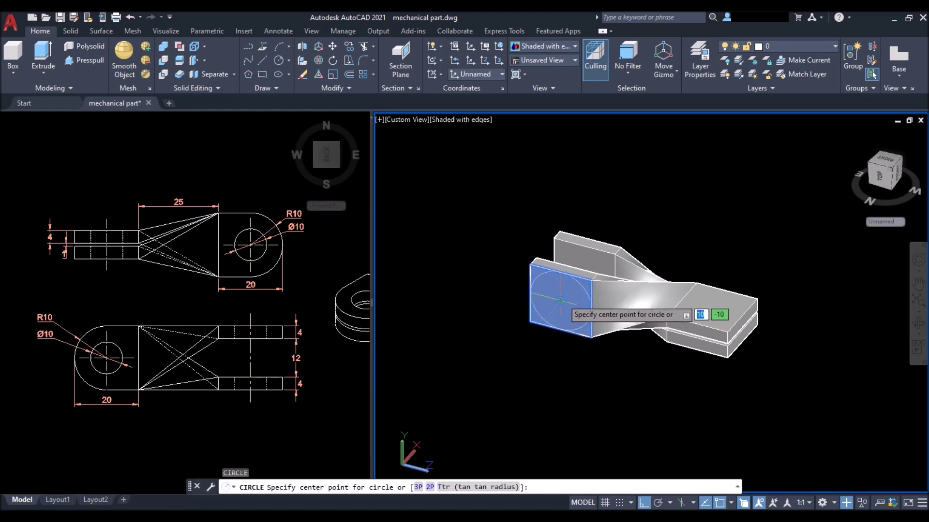
left_click(560, 300)
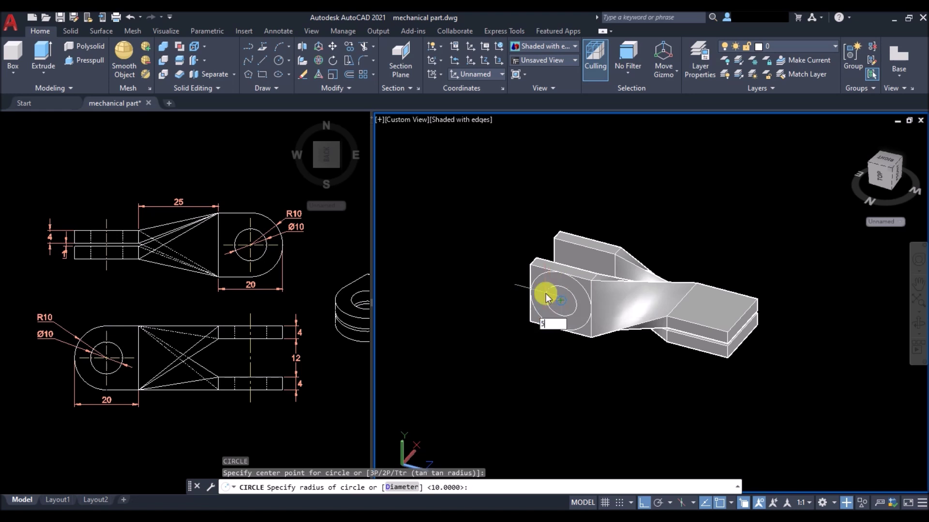
key("Return")
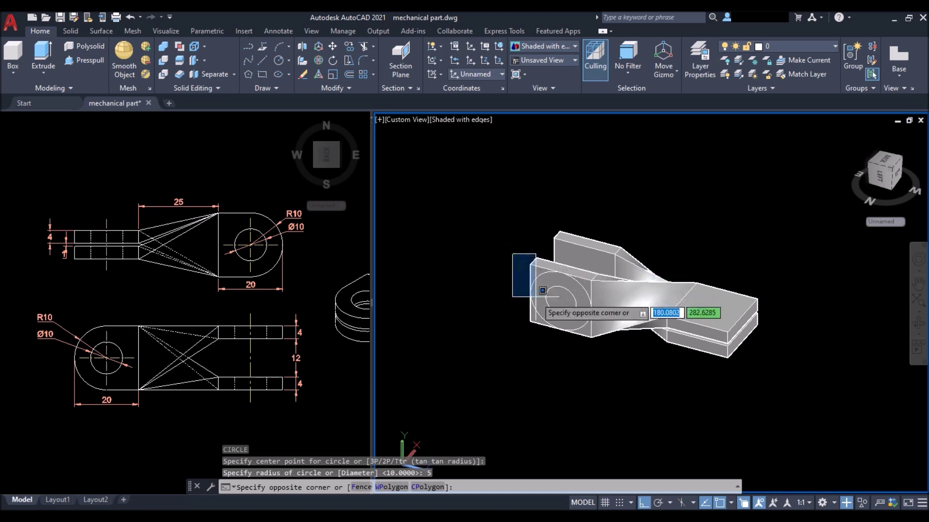
Step: Copy both circles a distance of 16 onto the matching face of the far vertical plate
left_click(596, 338)
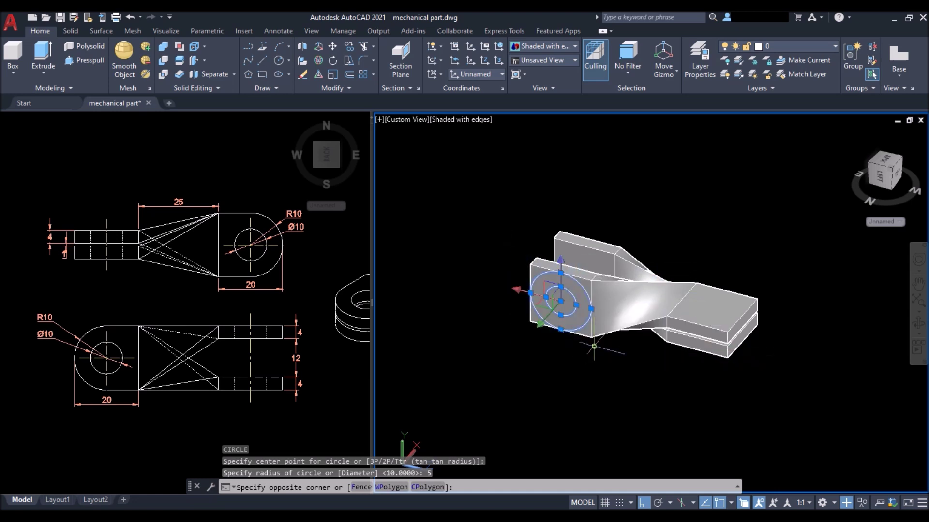
left_click(349, 47)
left_click(409, 335)
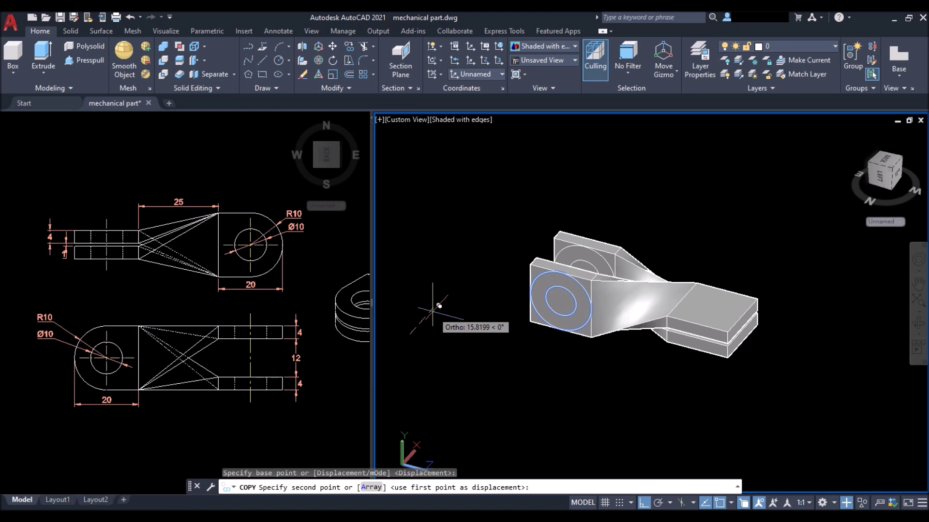
type("16")
key("Return")
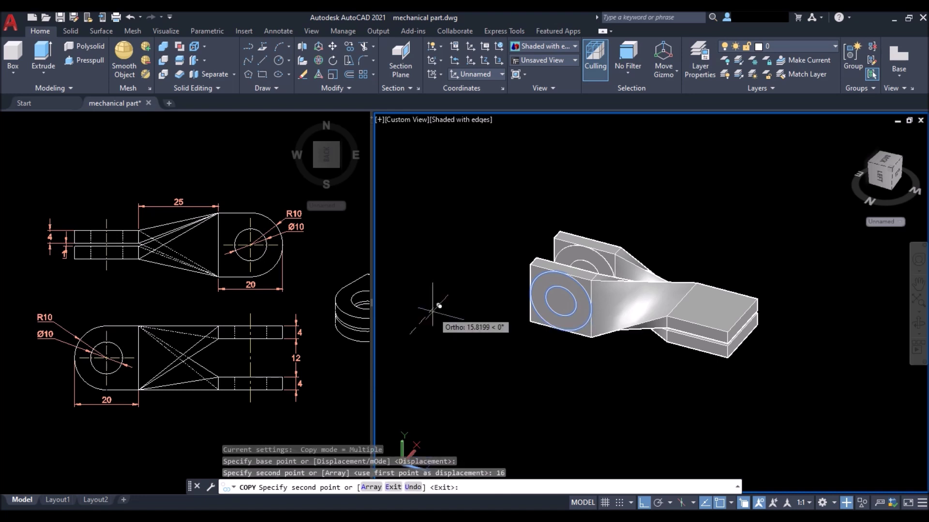
key("Return")
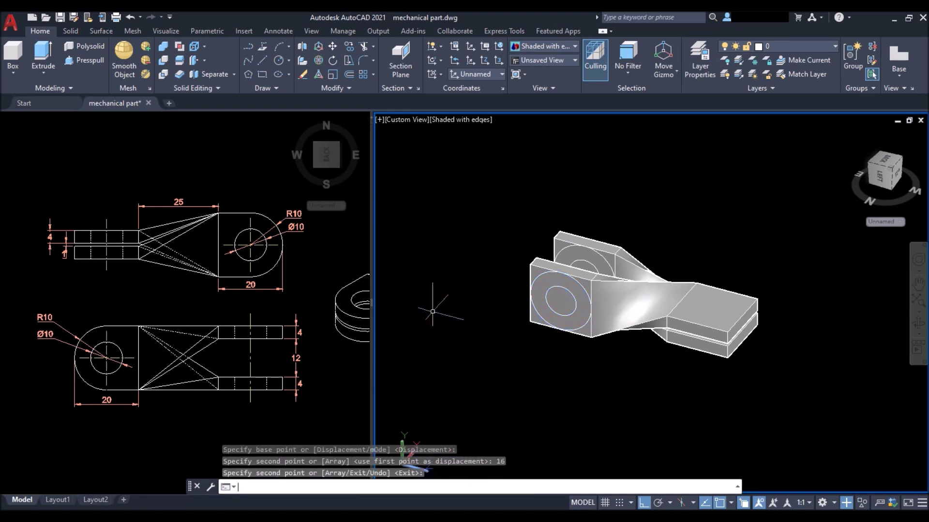
Step: Presspull away the two end corners outside the large circle on the near vertical plate and the upper end corner on the far one
type("pres")
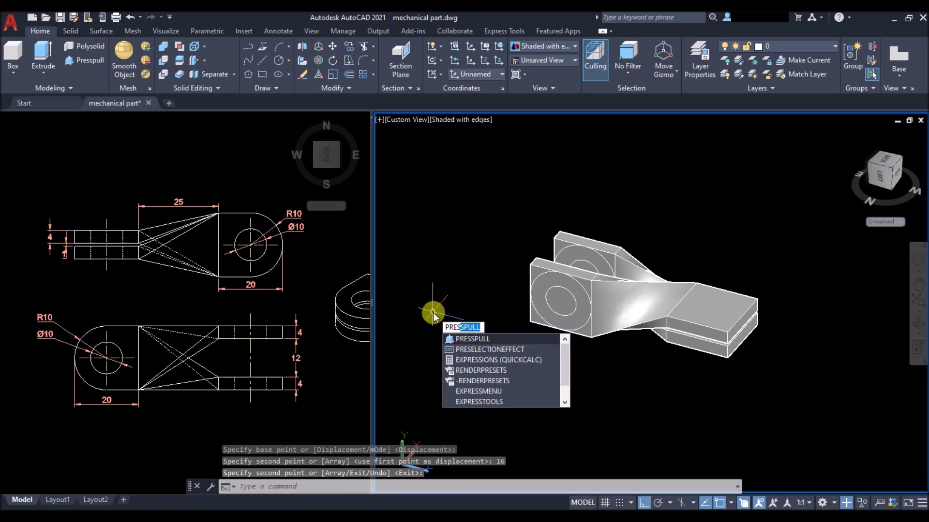
key("Return")
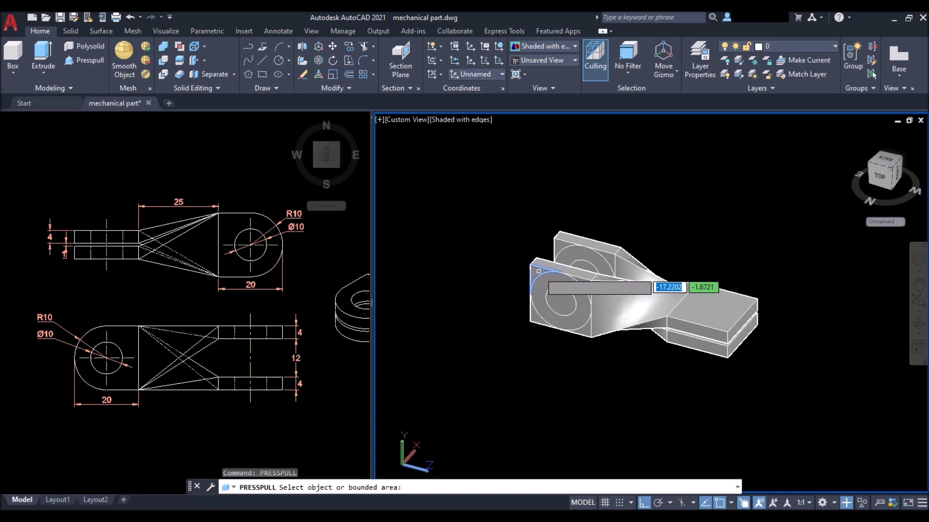
left_click(536, 273)
left_click(634, 196)
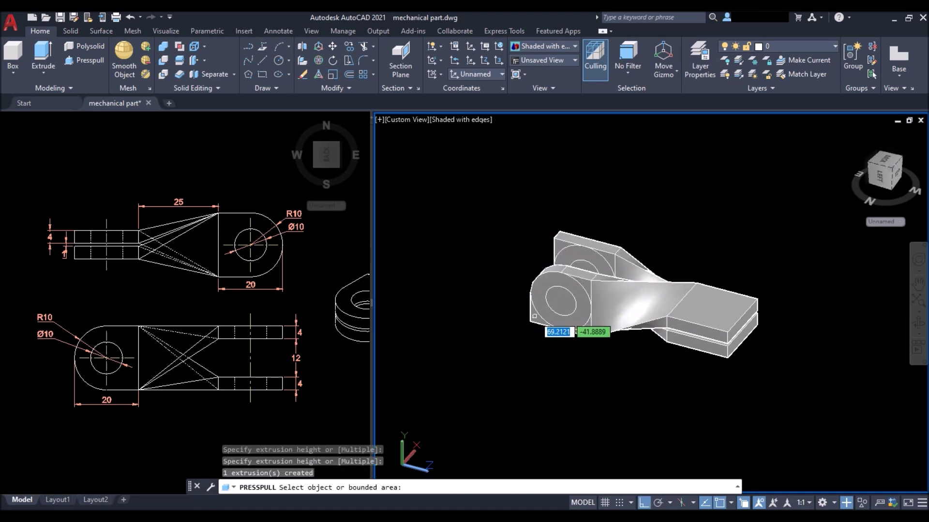
scroll(535, 318, "up", 4)
left_click(540, 311)
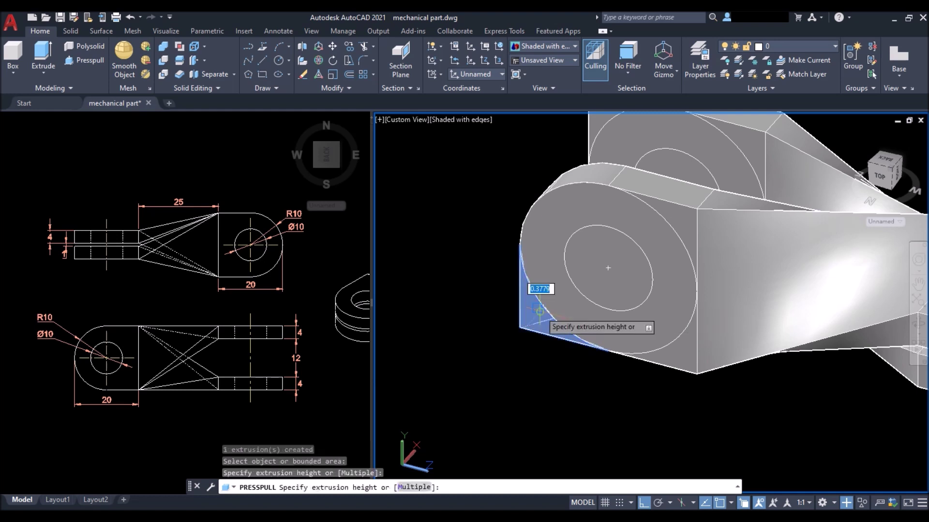
scroll(478, 326, "down", 4)
left_click(610, 193)
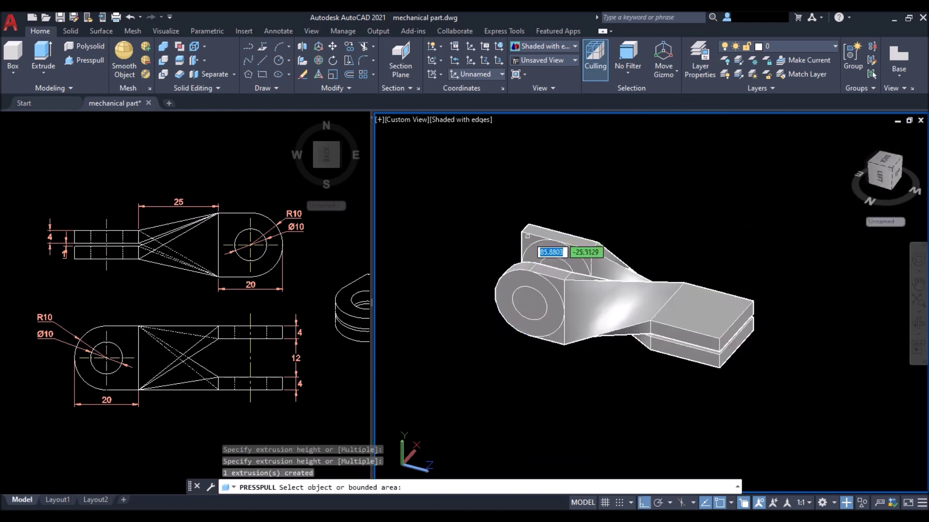
left_click(535, 235)
left_click(613, 197)
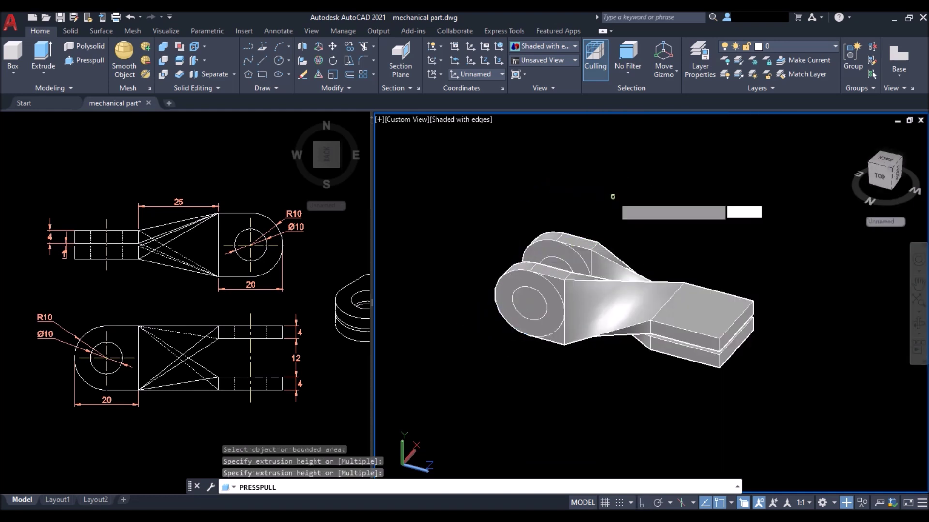
Step: Presspull the inner circles through the near and far vertical plates to cut their 10 mm holes
left_click(525, 302)
left_click(629, 196)
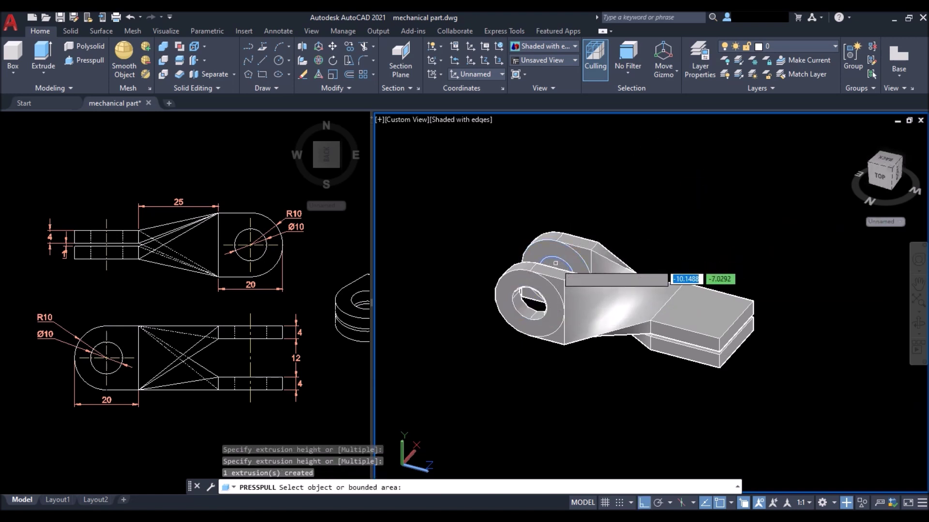
left_click(556, 263)
left_click(687, 205)
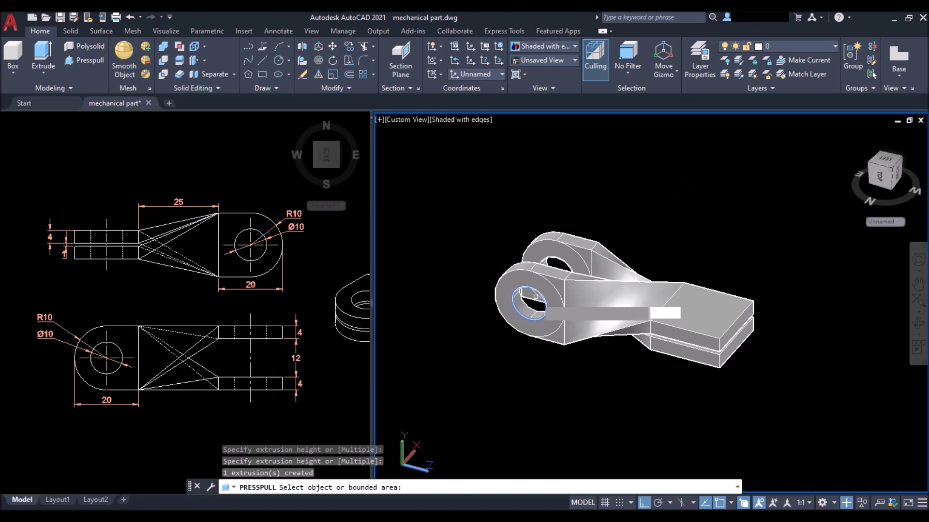
Step: Presspull away the remaining lower end corner outside the large circle on the far vertical plate
middle_click_drag(529, 259, 520, 288, "shift")
scroll(520, 271, "up", 5)
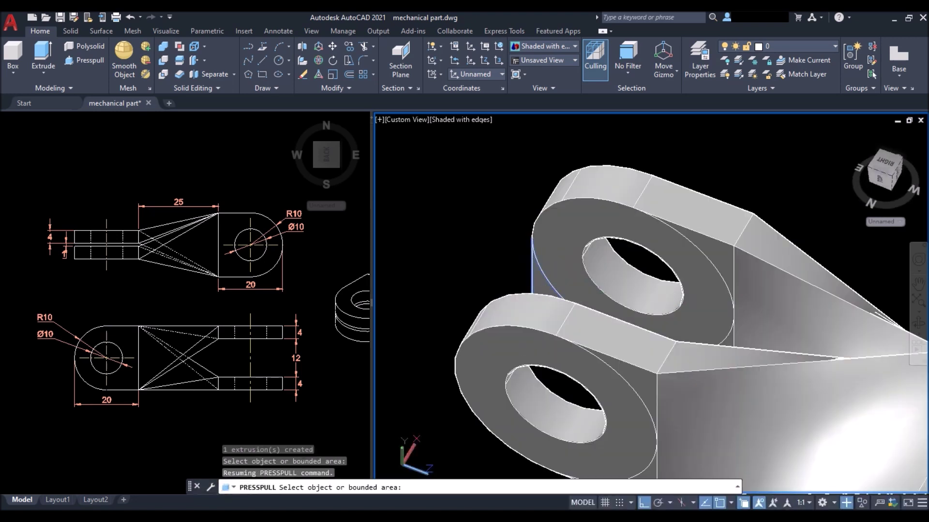
left_click(541, 284)
left_click(747, 149)
scroll(449, 184, "down", 5)
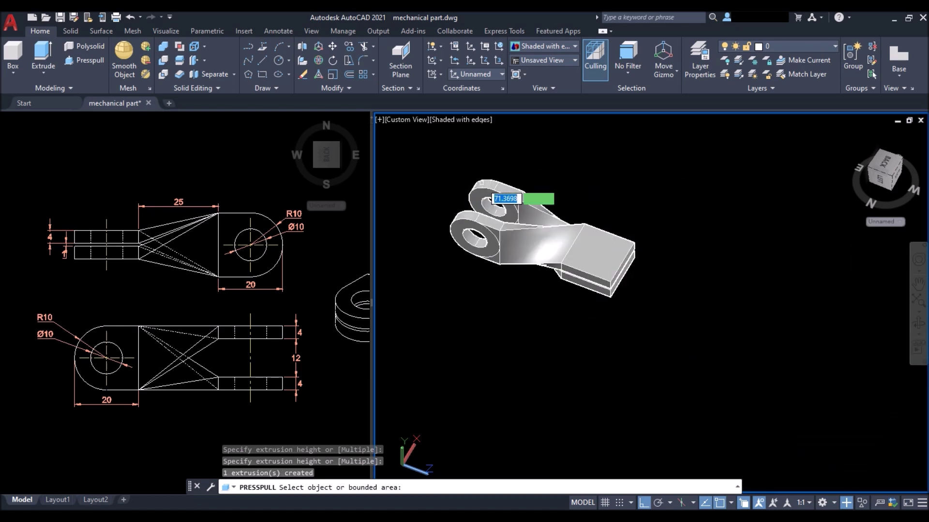
key("Escape")
Step: Erase the four construction circles around the rounded ends and holes of the vertical plates
middle_click_drag(595, 169, 592, 208, "shift")
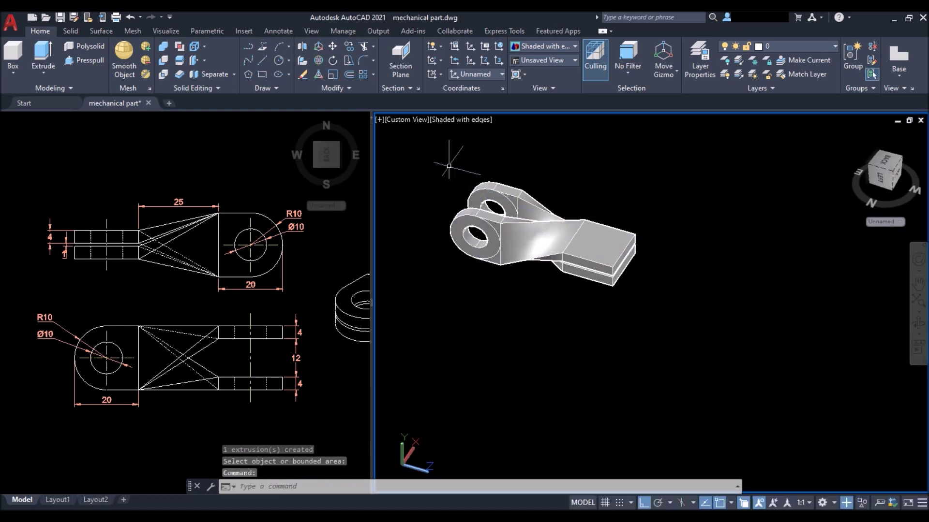
left_click(421, 149)
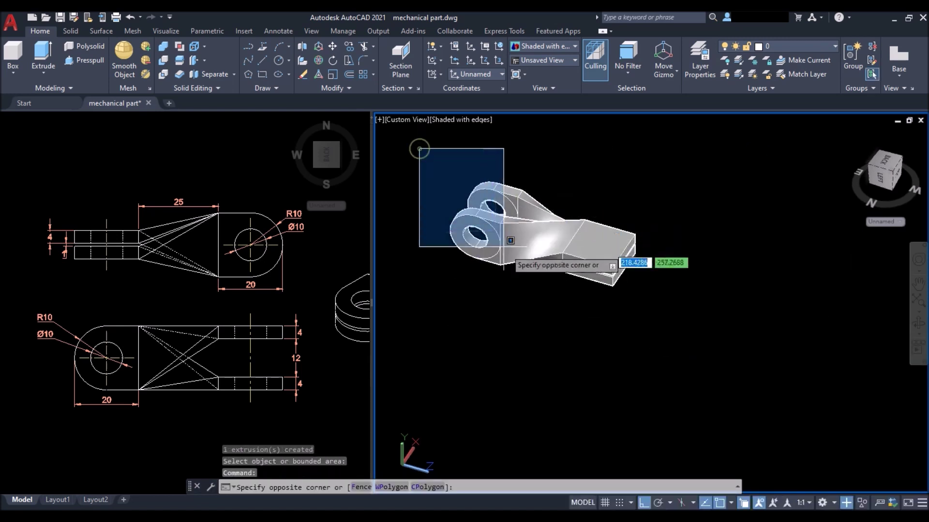
left_click(534, 288)
key("Delete")
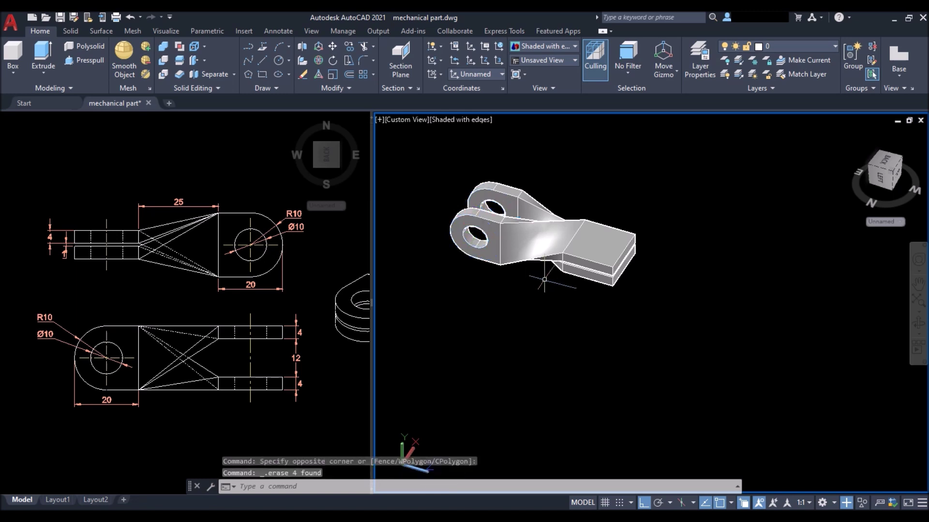
Step: Draw two concentric circles of radius 10 and 5, centred on the top face of the upper horizontal plate
scroll(592, 237, "up", 3)
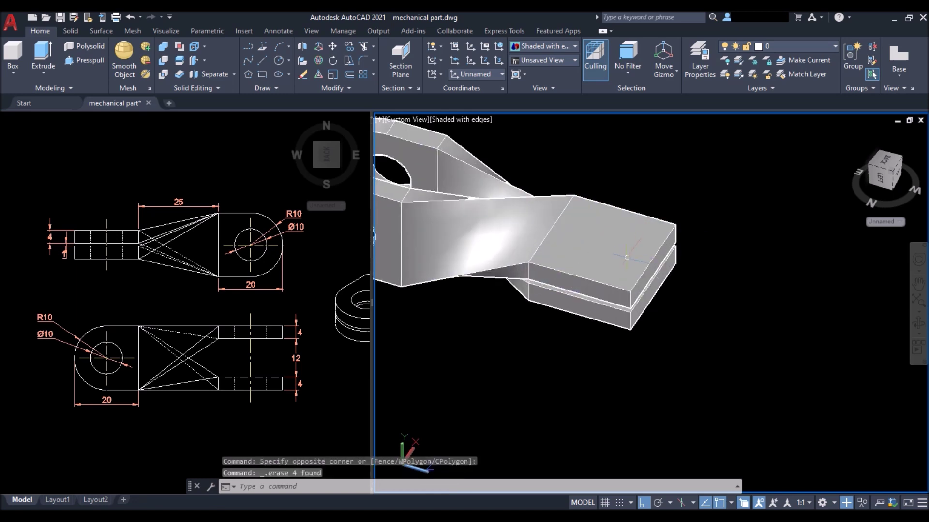
type("c")
key("Return")
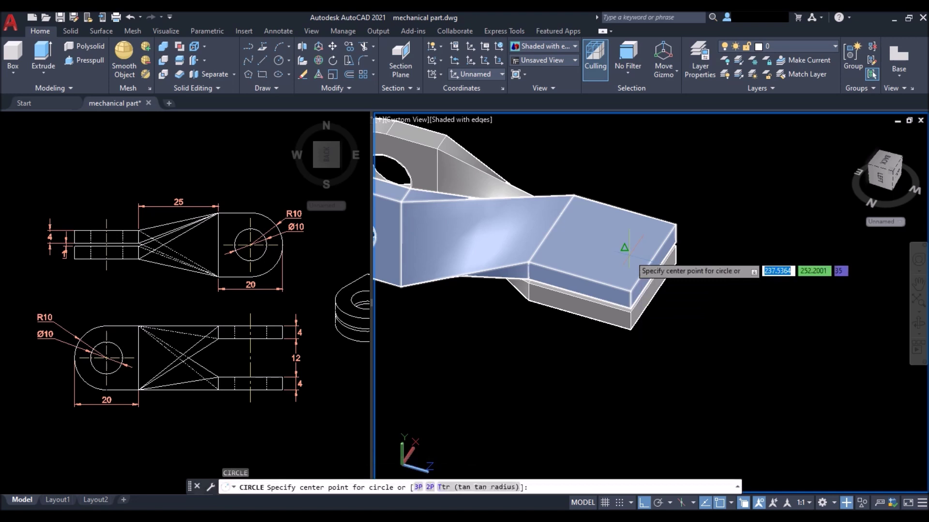
left_click(601, 244)
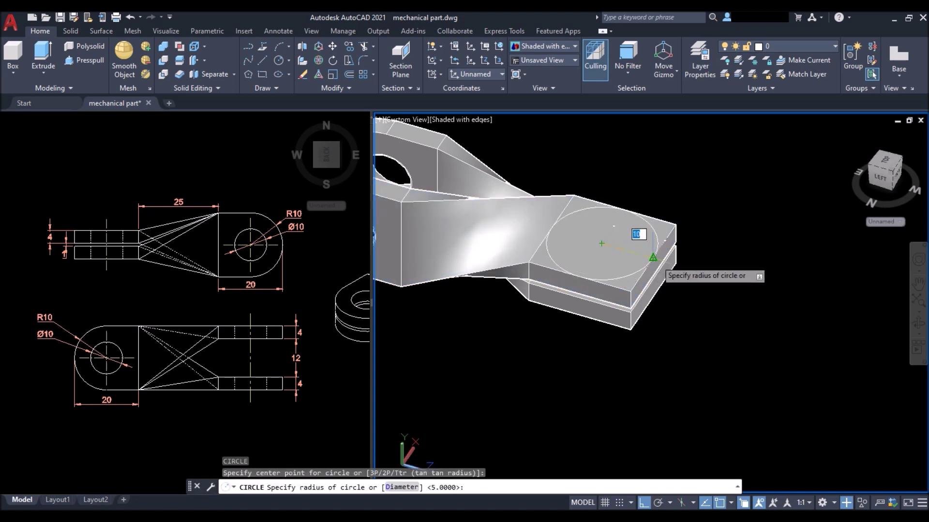
left_click(653, 258)
key("Return")
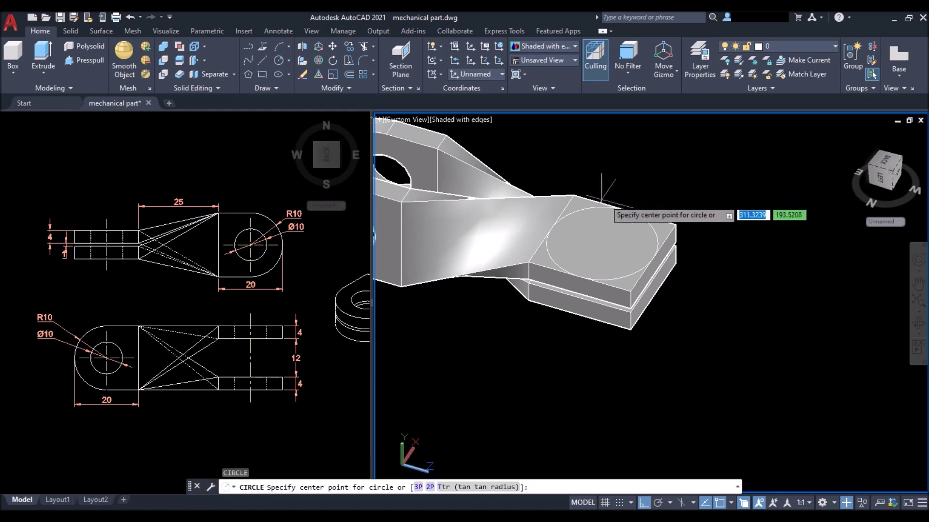
left_click(601, 243)
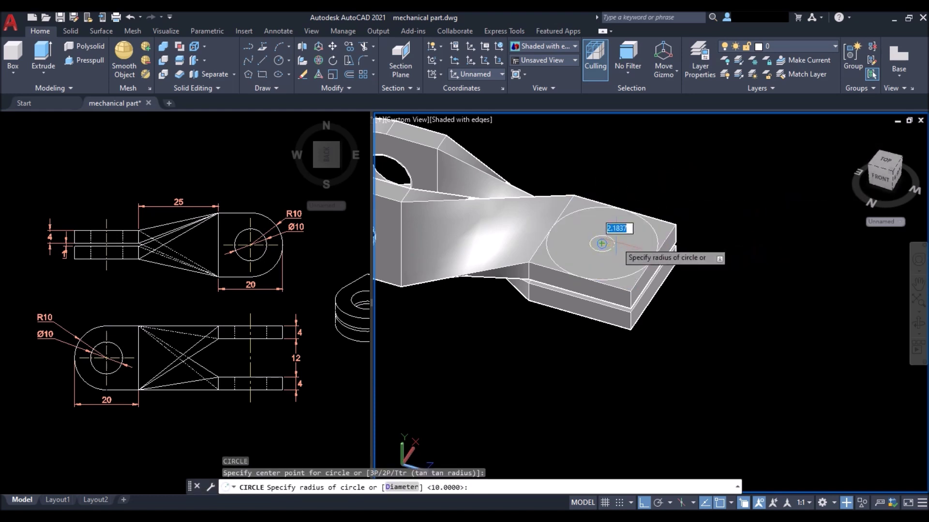
type("5")
key("Return")
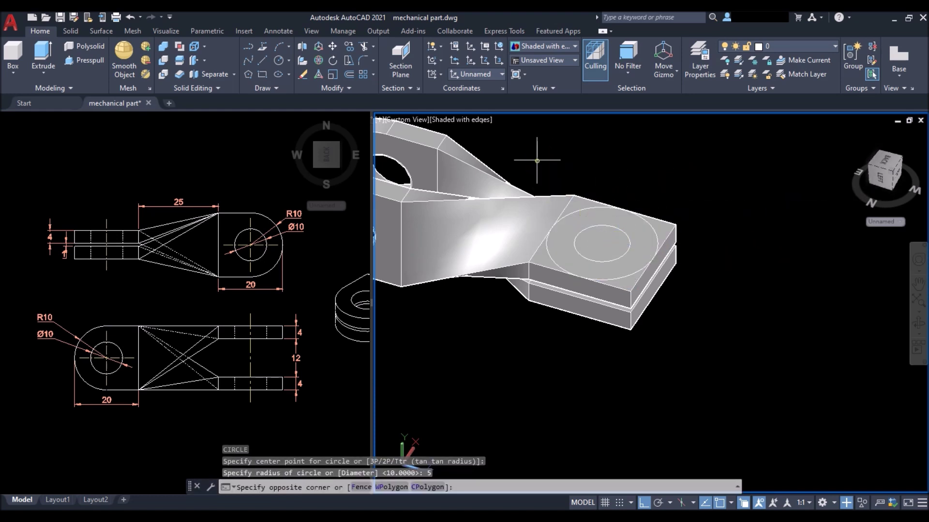
Step: Copy both circles a distance of 5 downward onto the top face of the lower horizontal plate
left_click(661, 291)
type("CO")
key("Return")
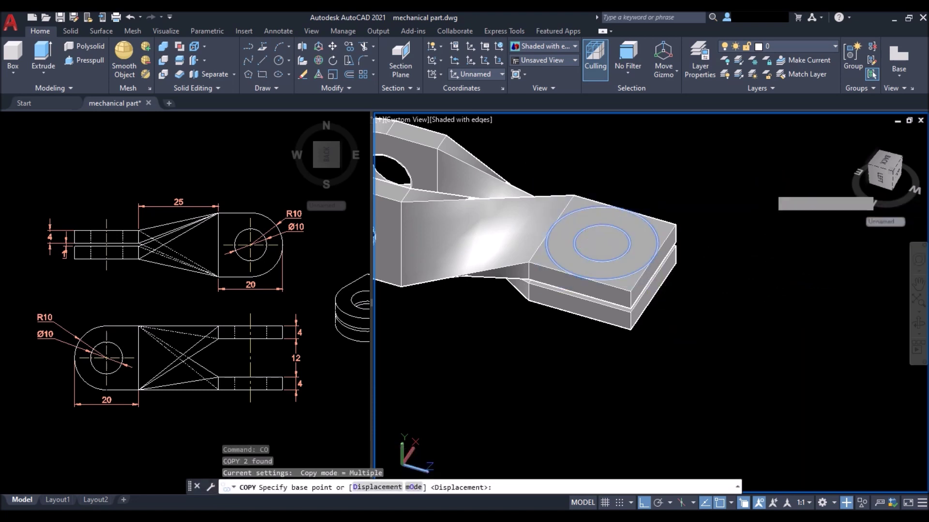
left_click(769, 193)
type("5")
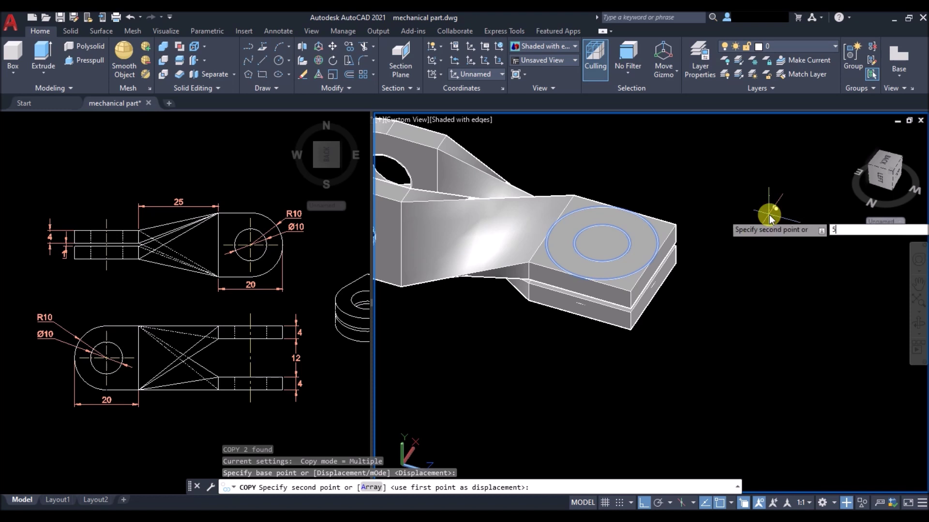
key("Return")
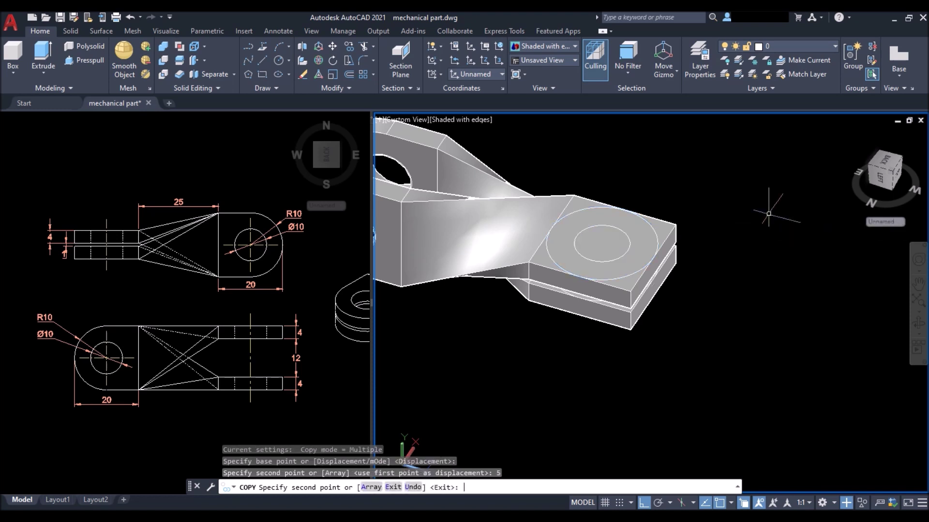
key("Return")
Step: Presspull away the two end corners and the inner circle of the upper horizontal plate to form its rounded end and 10 mm hole
type("PRESSPULL")
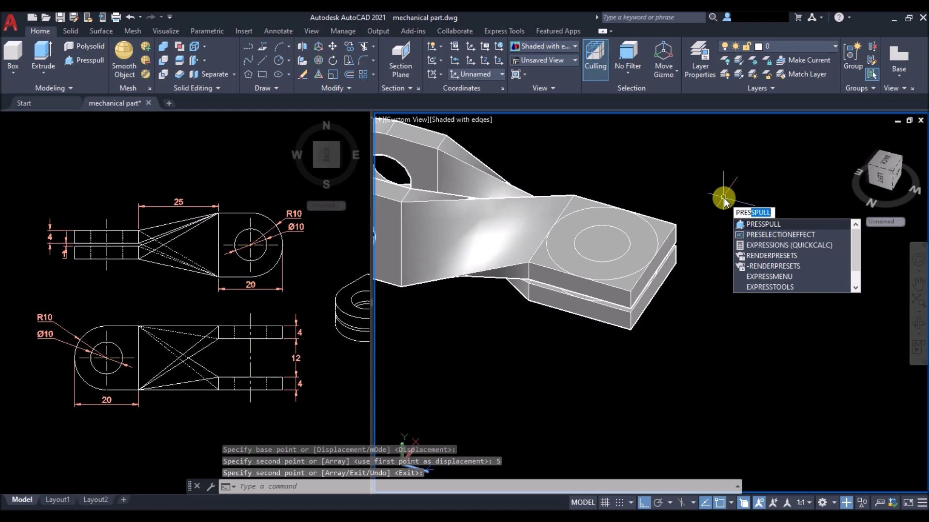
key("Return")
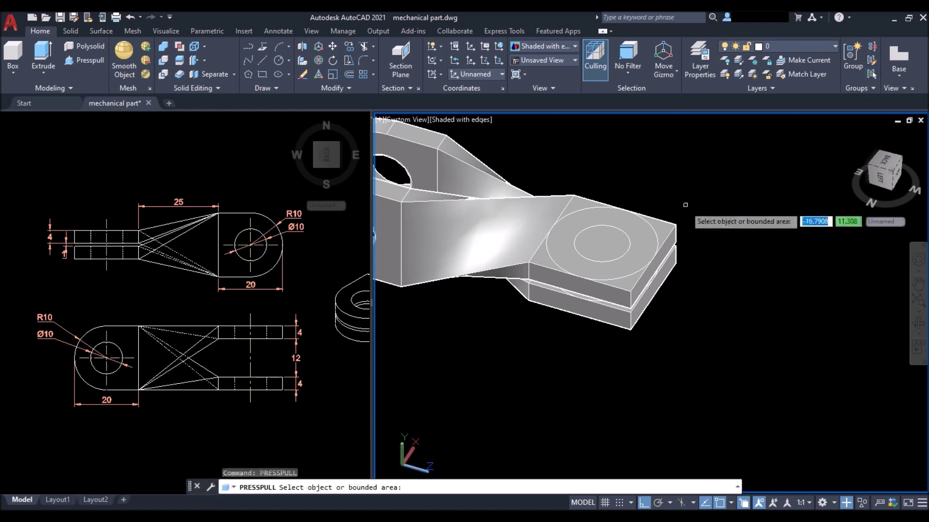
left_click(663, 226)
left_click(648, 360)
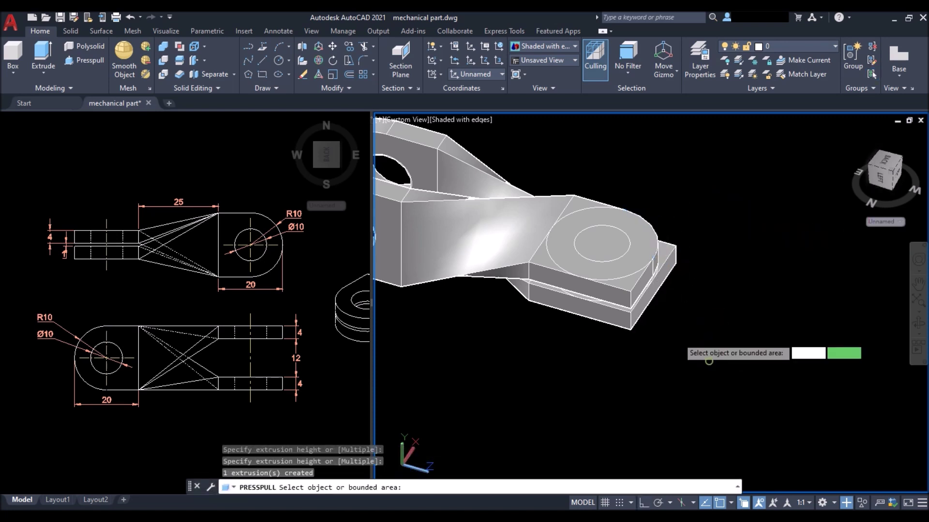
left_click(628, 280)
left_click(655, 394)
left_click(604, 242)
left_click(663, 394)
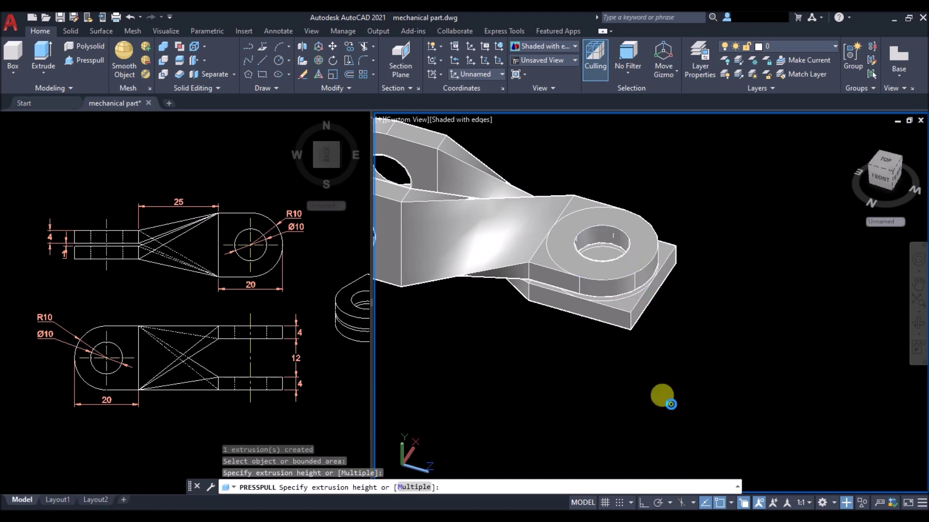
Step: Presspull away the two end corners and the inner circle of the lower horizontal plate to form its rounded end and hole
left_click(624, 305)
left_click(634, 380)
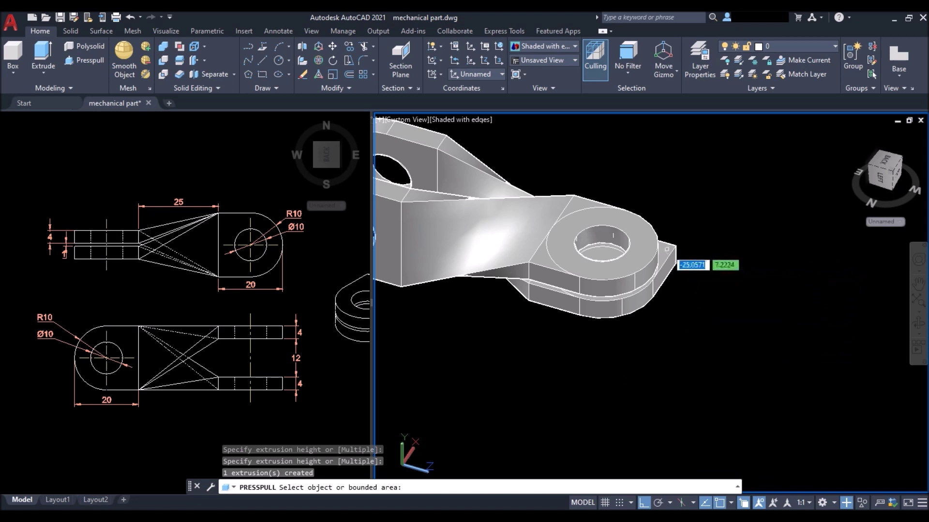
left_click(667, 247)
left_click(639, 369)
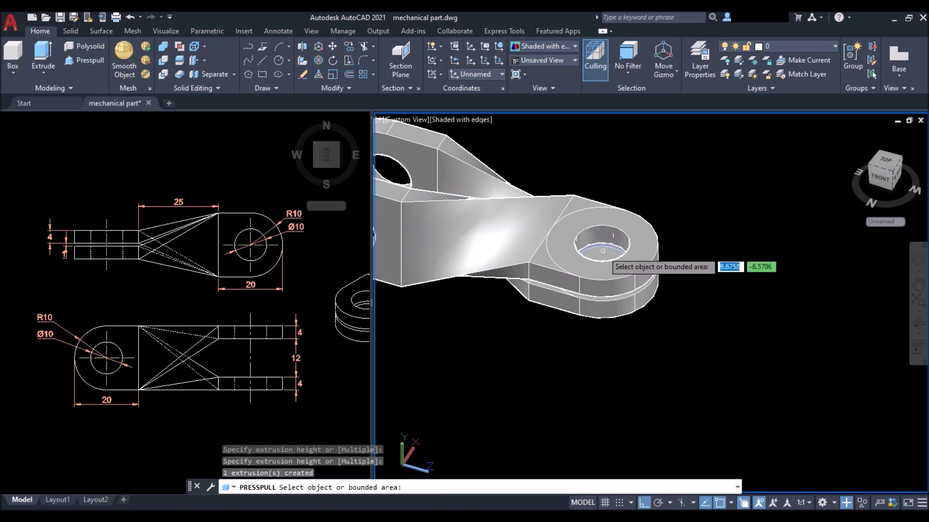
left_click(604, 246)
left_click(638, 406)
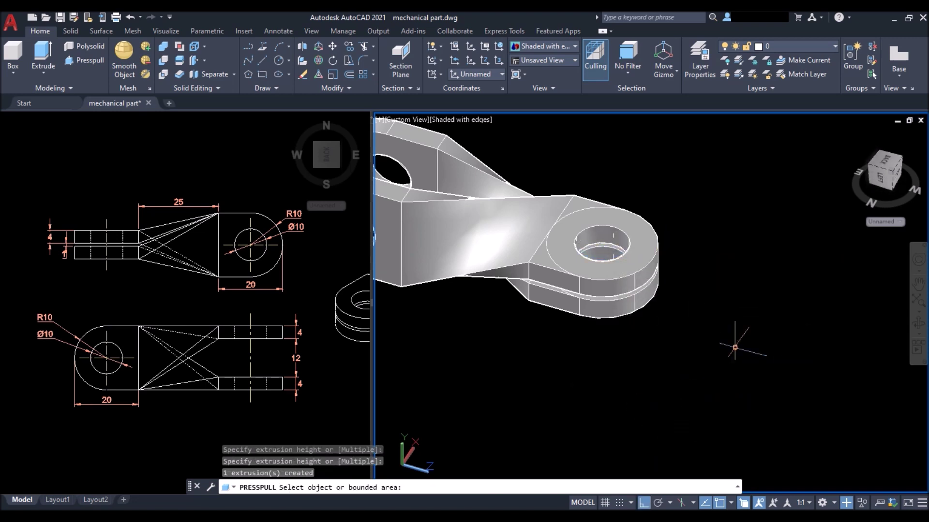
key("Return")
scroll(748, 300, "down", 4)
scroll(599, 274, "up", 3)
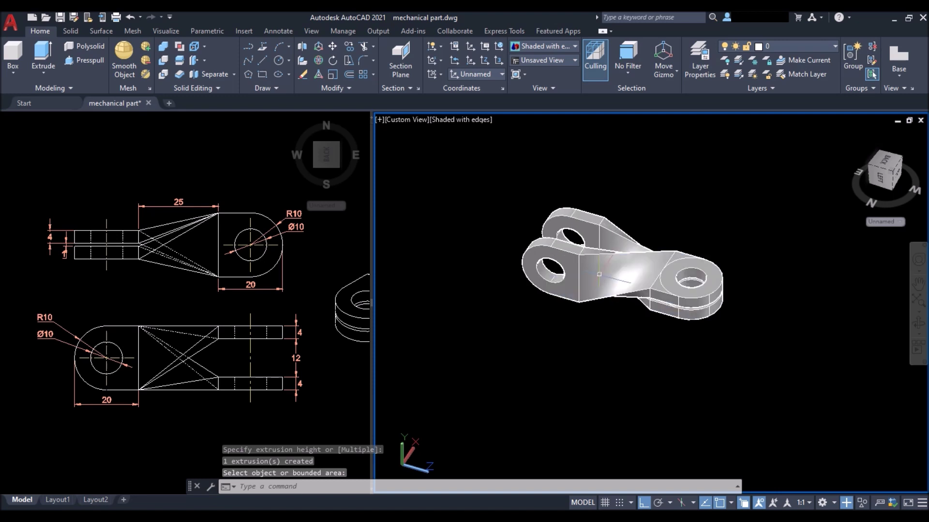
middle_click_drag(697, 338, 783, 377, "shift")
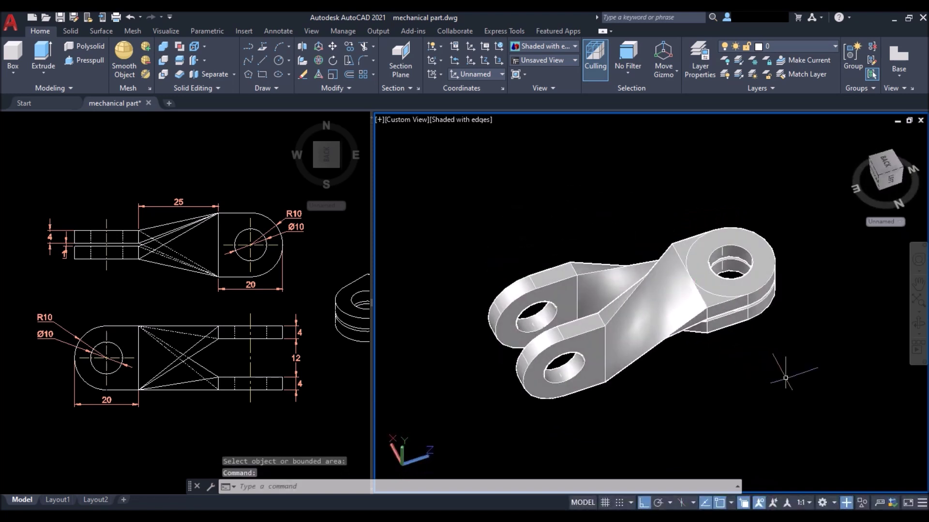